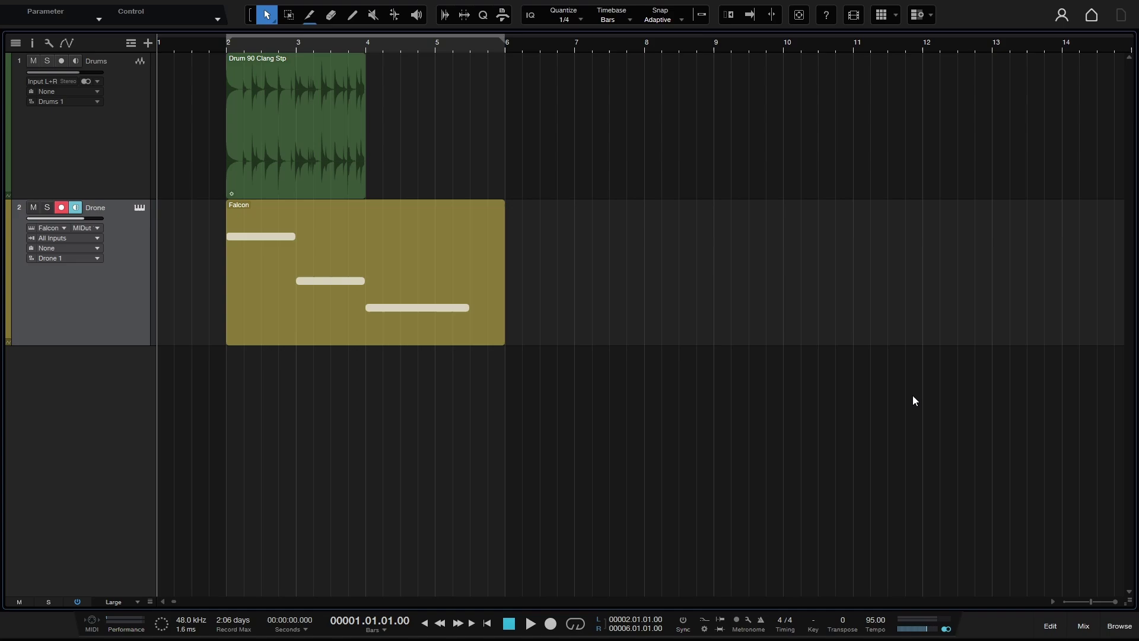
Try and undo duplicating the Drum 90 Clang Stp event, then loop it past bar 9.
click(303, 148)
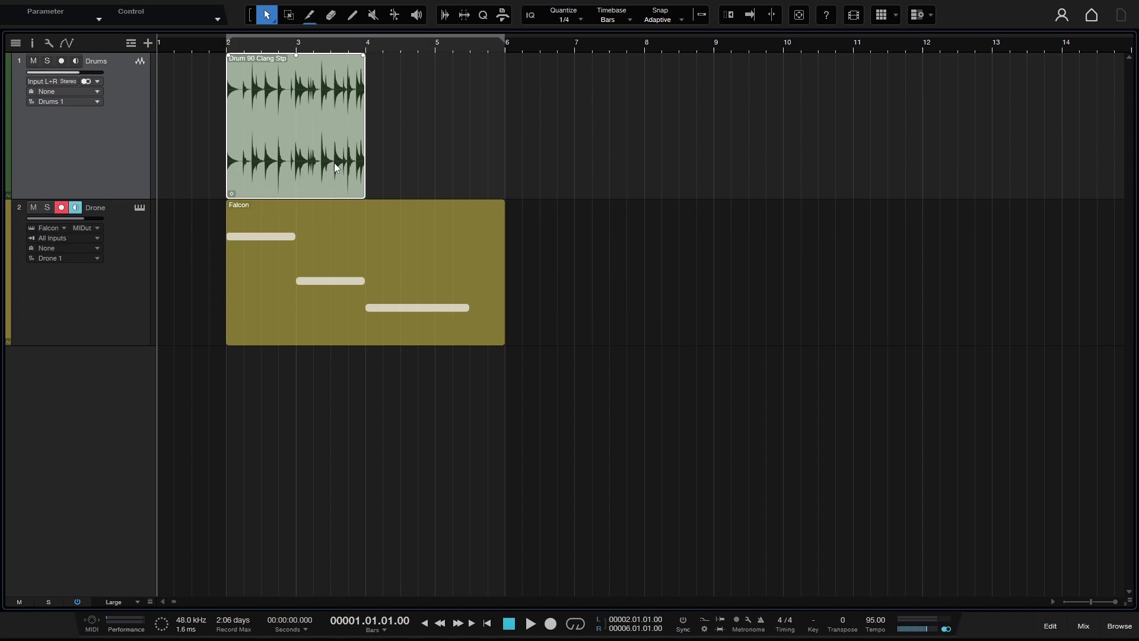
key(d)
key(d)
key(d)
key(d)
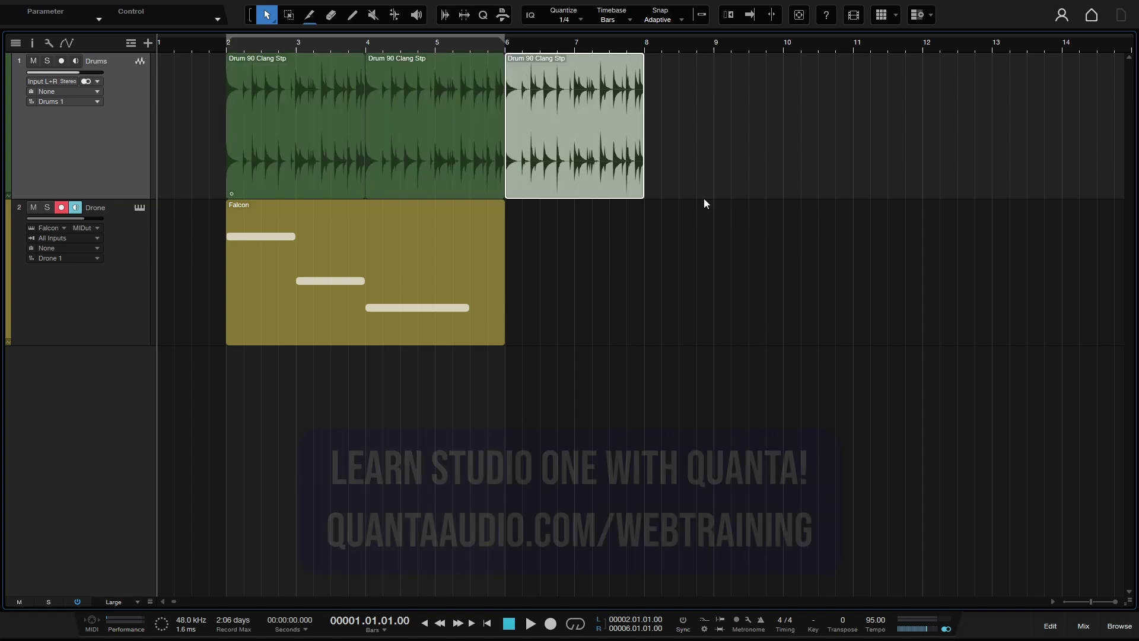
key(d)
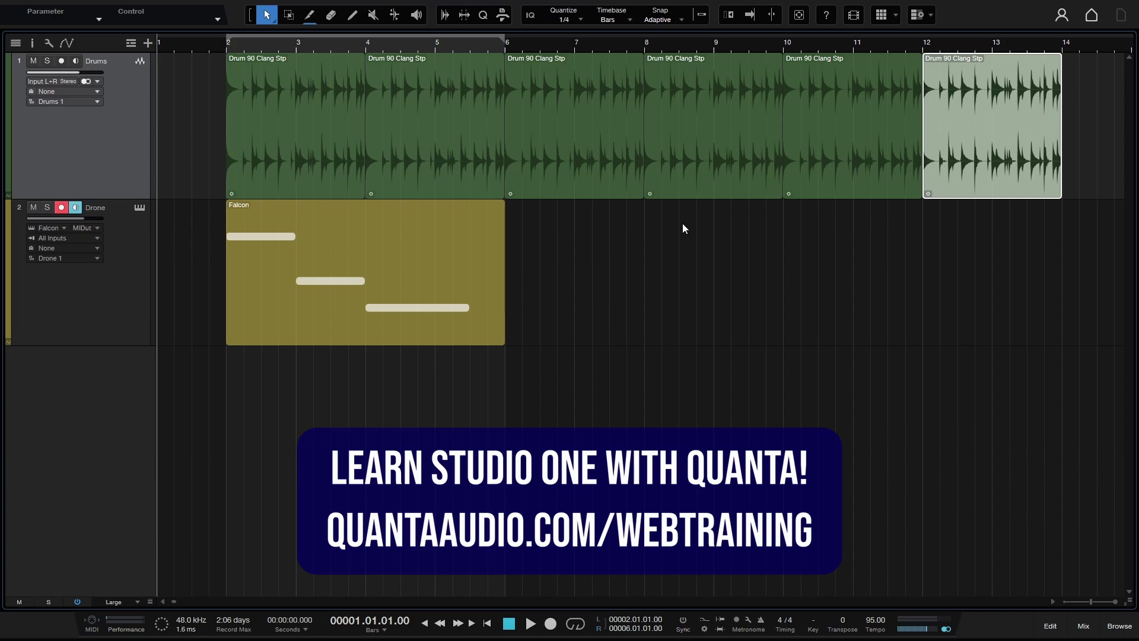
key(ctrl+z)
key(ctrl+z)
key(ctrl+z)
key(ctrl+z)
key(ctrl+z)
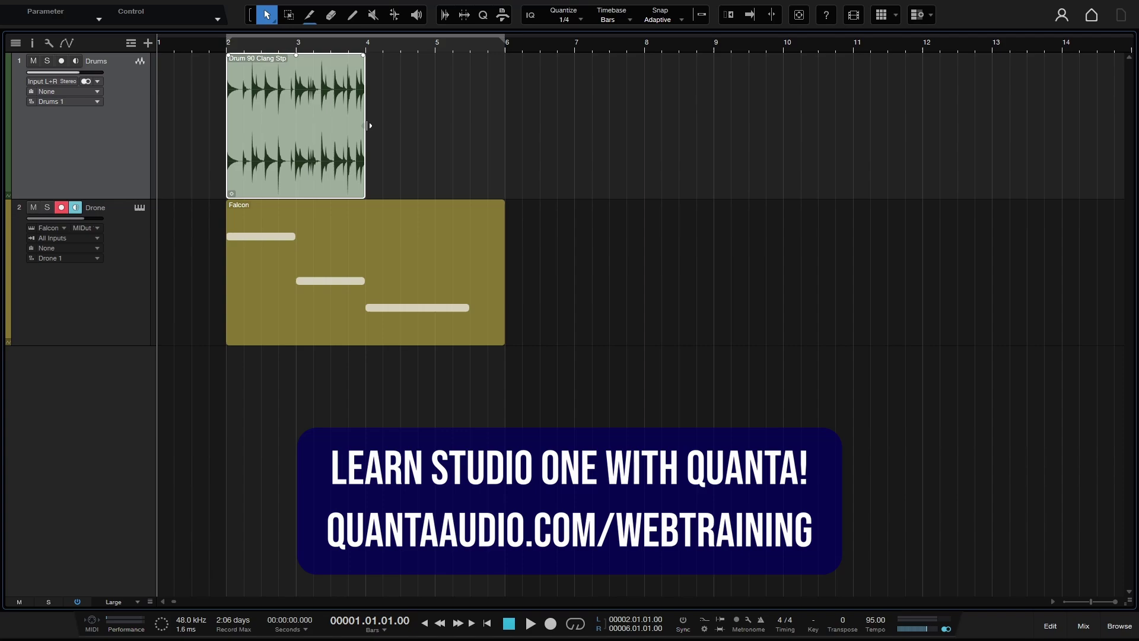
mouse_move(365, 123)
mouse_down()
mouse_move(308, 123)
mouse_move(402, 131)
mouse_move(350, 133)
mouse_move(375, 129)
mouse_up()
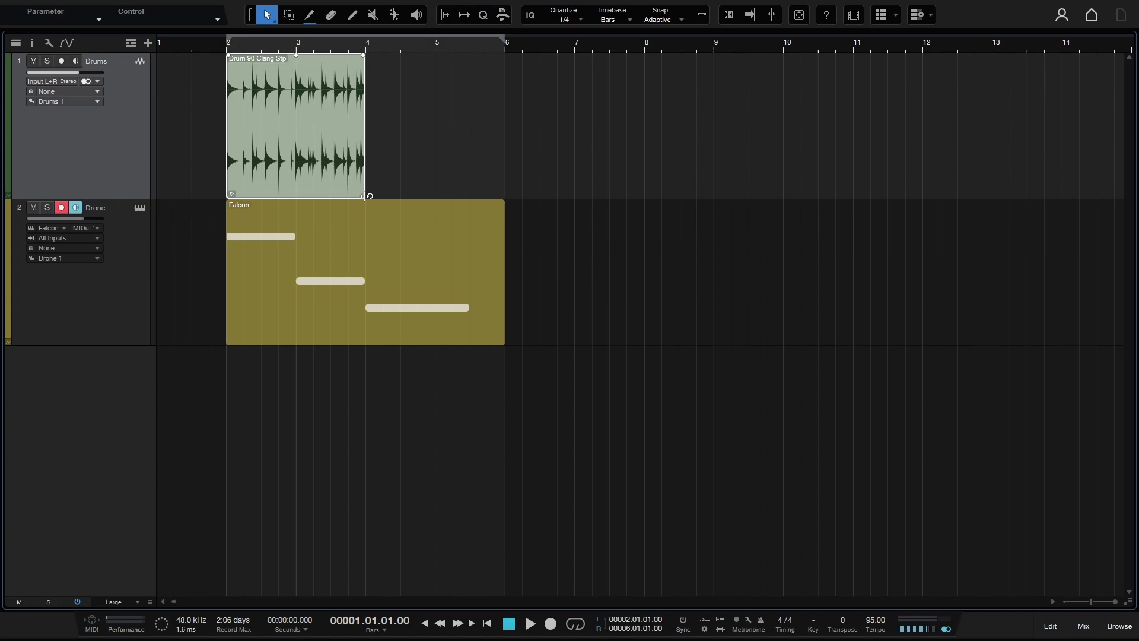
drag(364, 196, 728, 187)
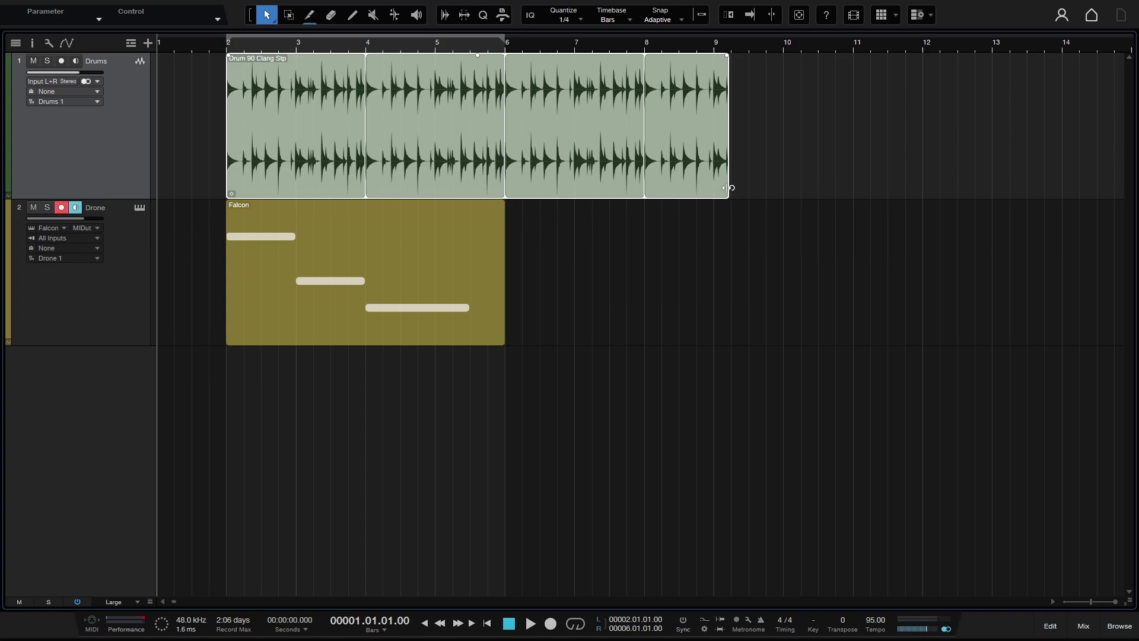
Undo the loop, enable snapping, and loop the drum event four times to bar 10.
key(ctrl+z)
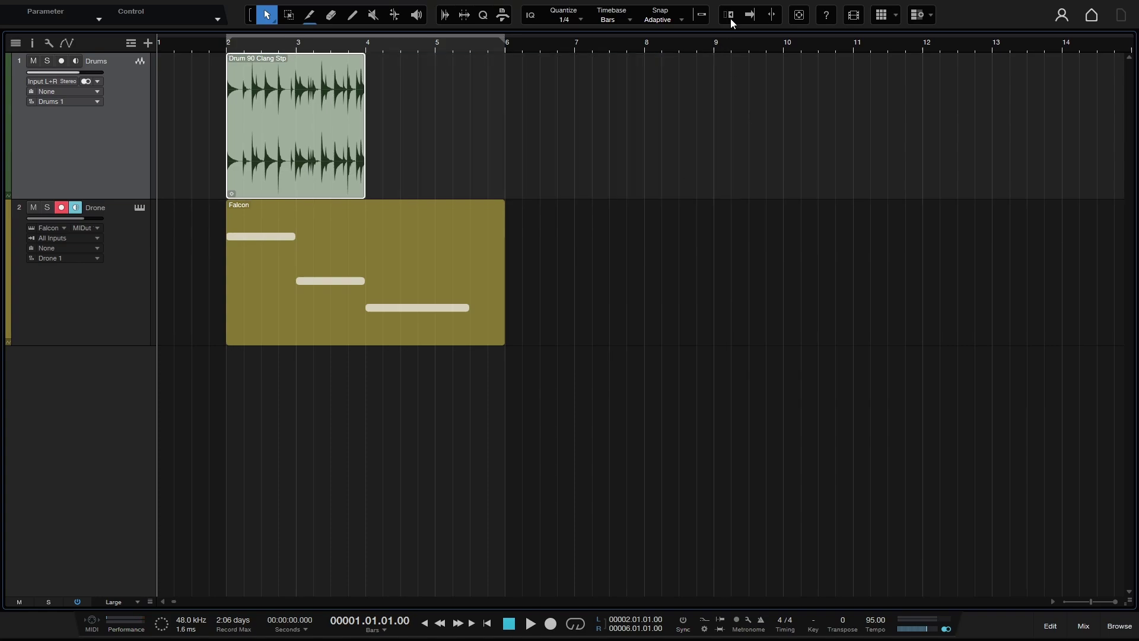
click(701, 18)
drag(364, 193, 784, 188)
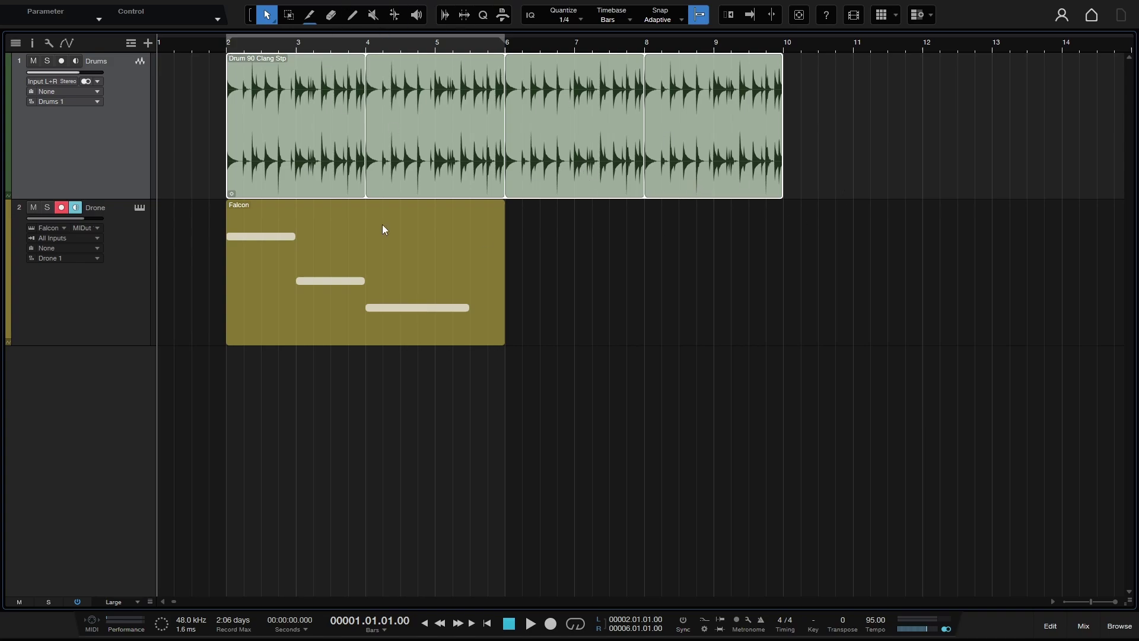
click(215, 49)
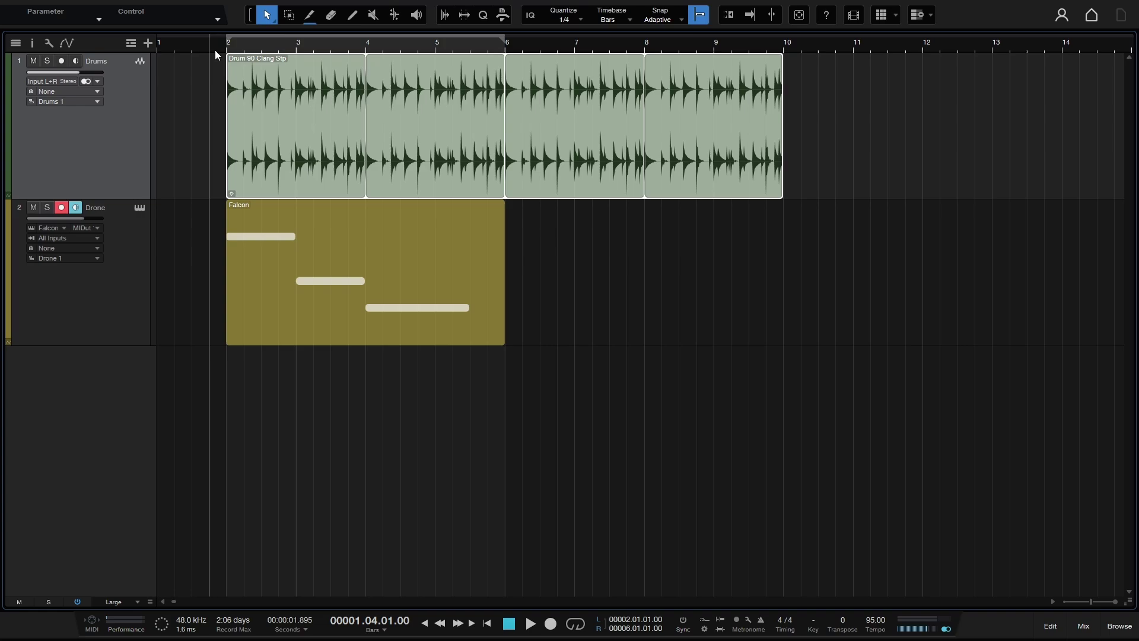
key(space)
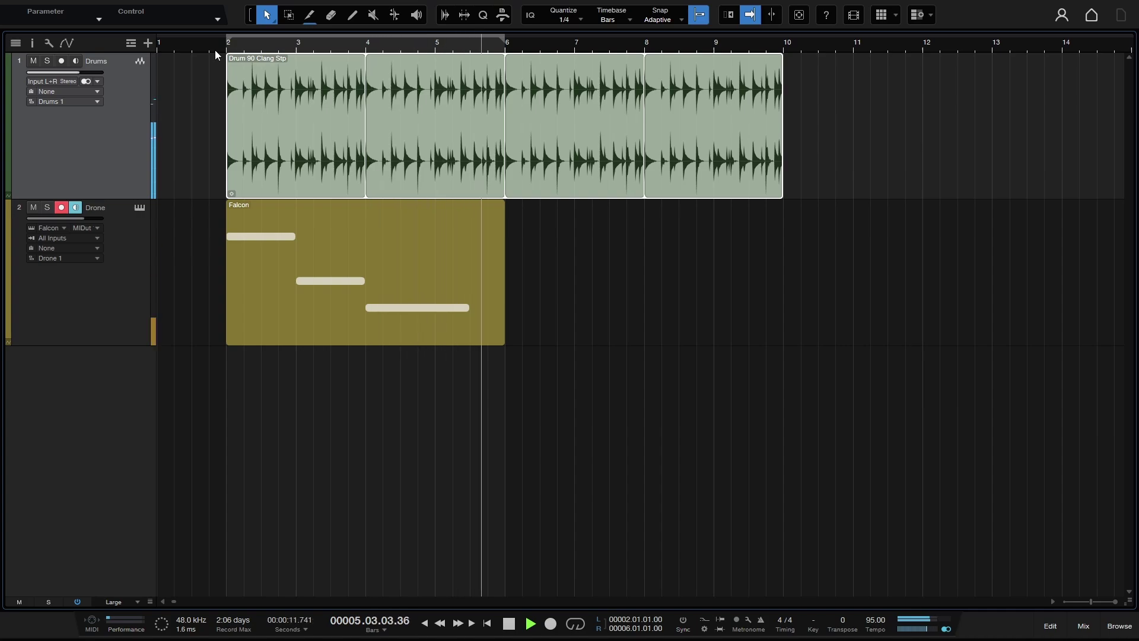
key(space)
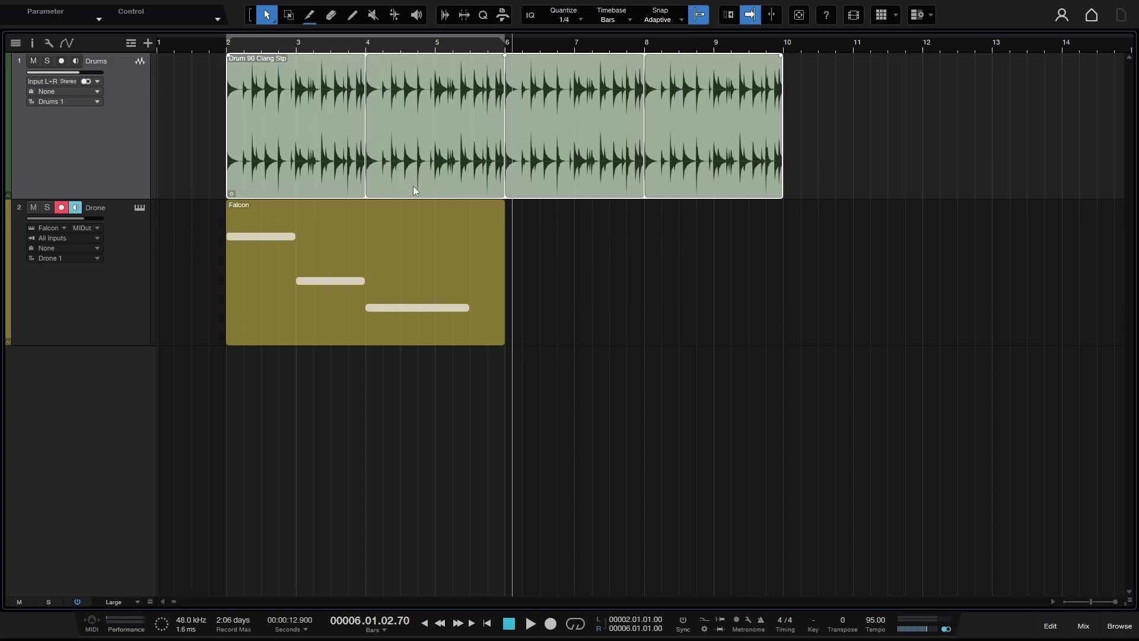
key(ctrl+z)
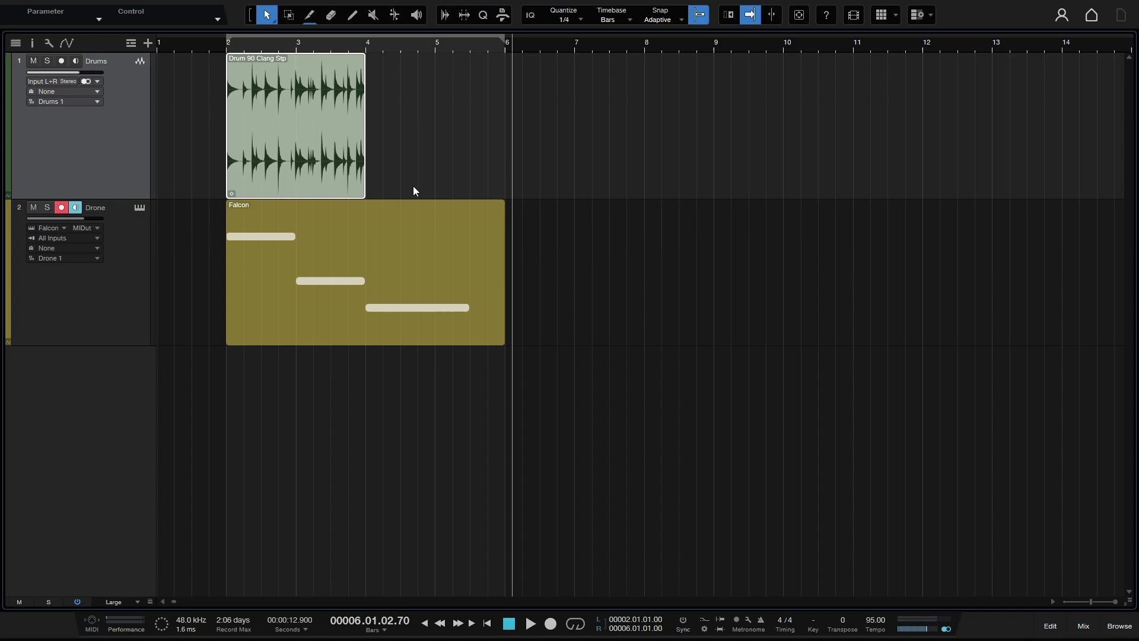
key(d)
key(d)
key(d)
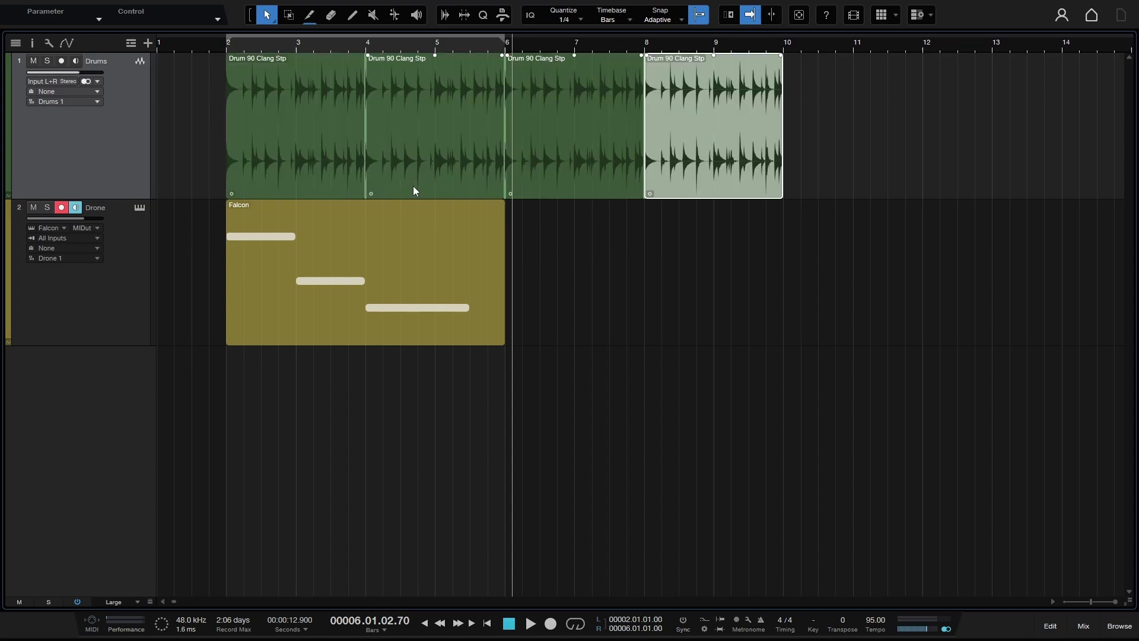
key(ctrl+z)
key(ctrl+z)
key(ctrl+z)
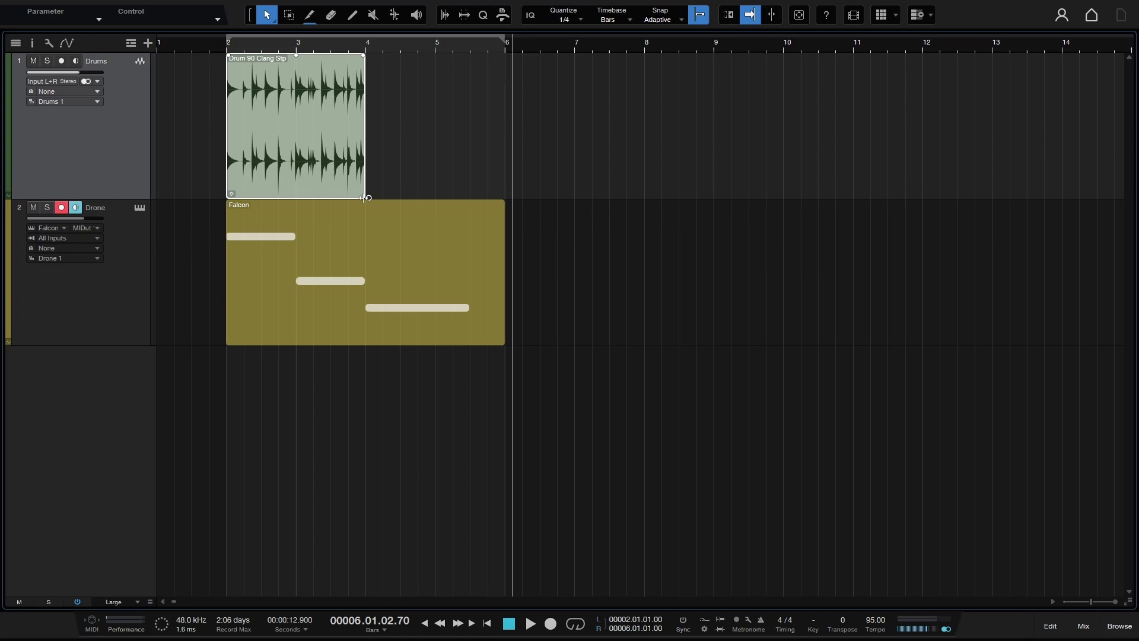
drag(364, 197, 776, 194)
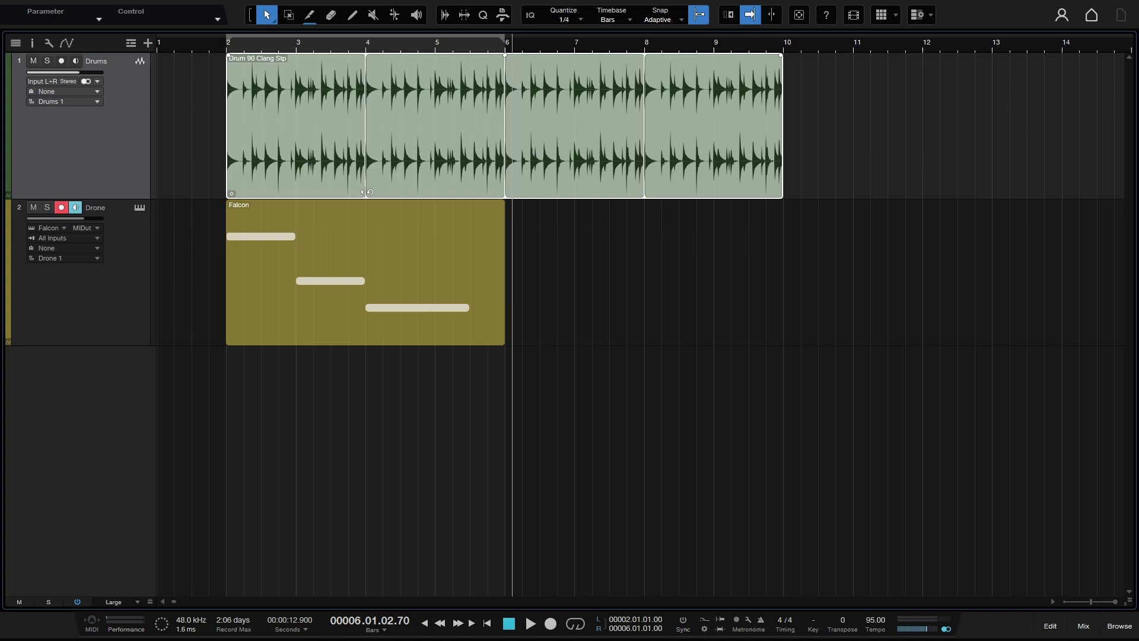
Shorten the drum loop to one-bar repeats and play back from bar 2.
drag(364, 192, 301, 187)
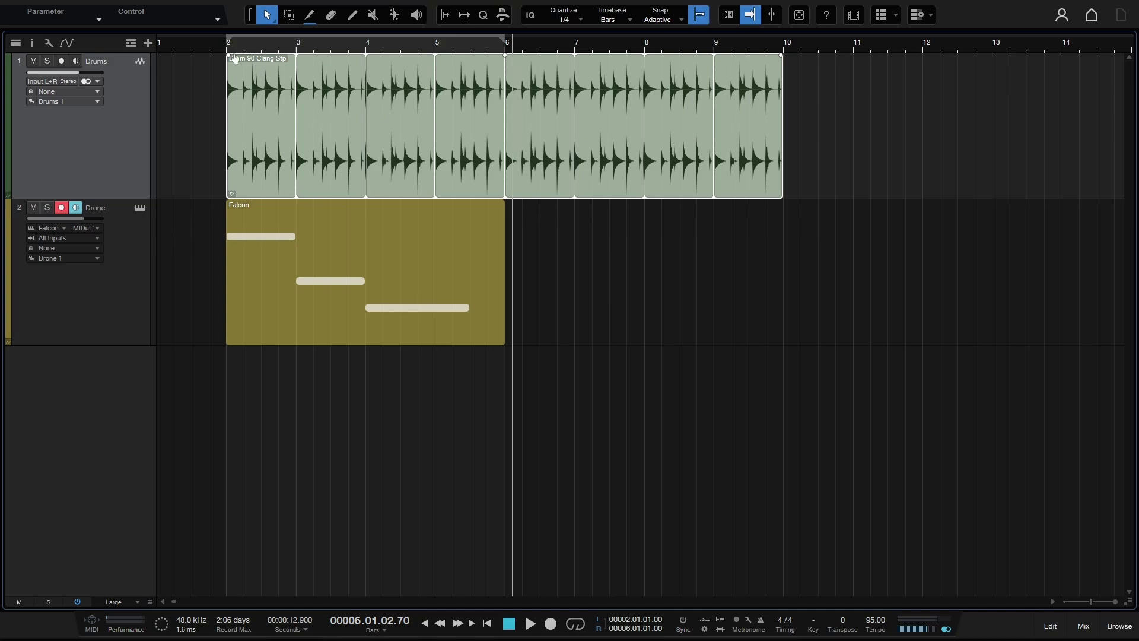
click(223, 48)
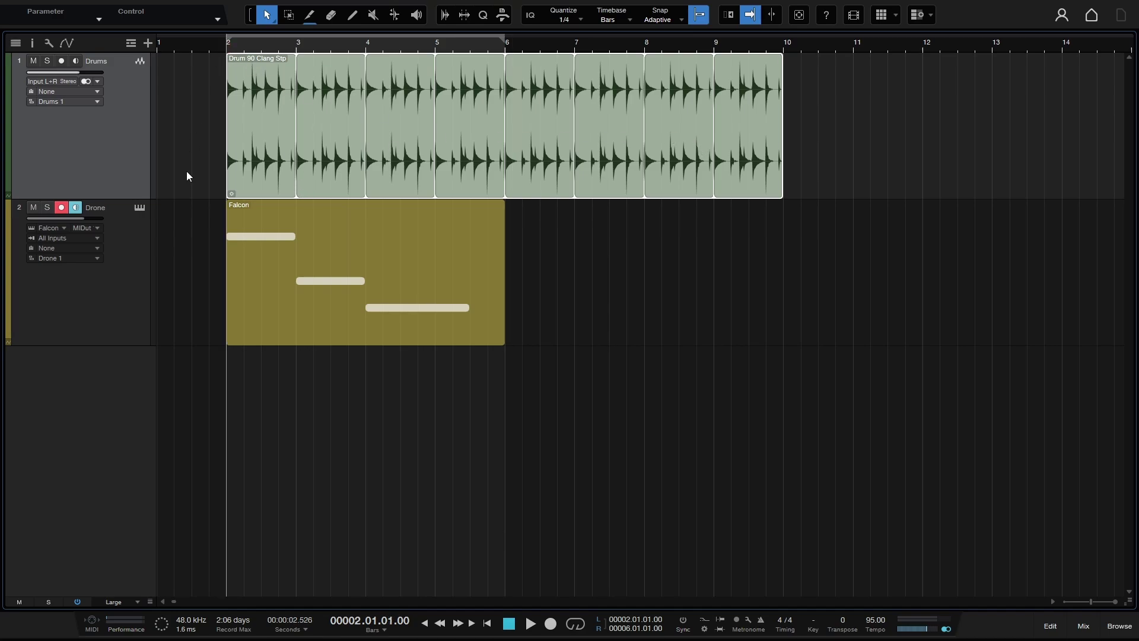
key(space)
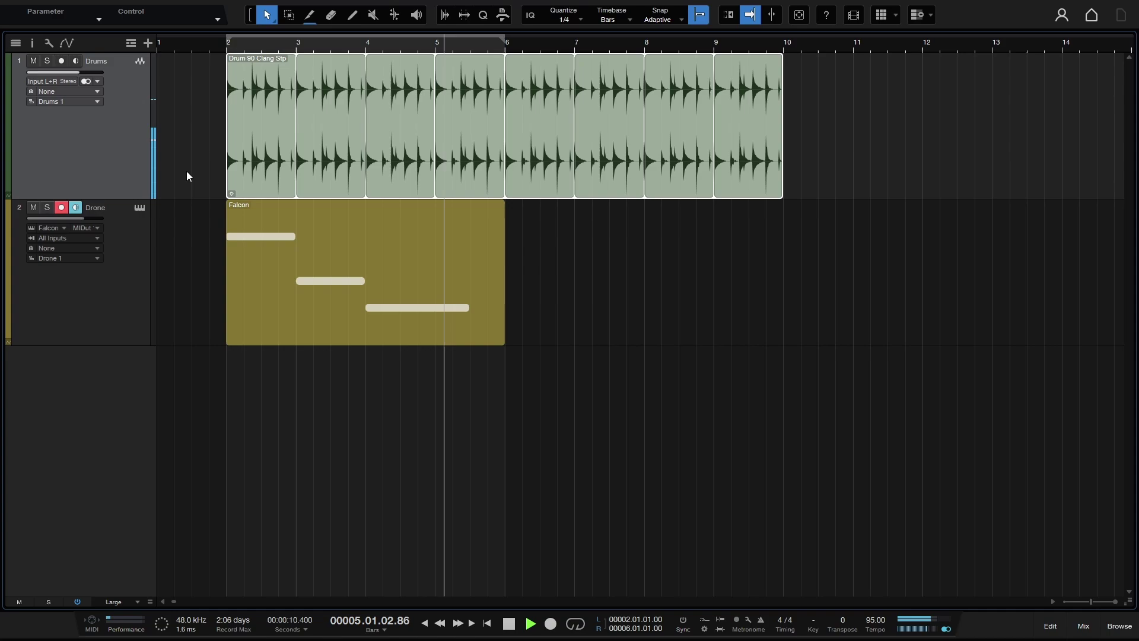
Stop playback and drag the drum loop's repeating section back to one bar.
key(space)
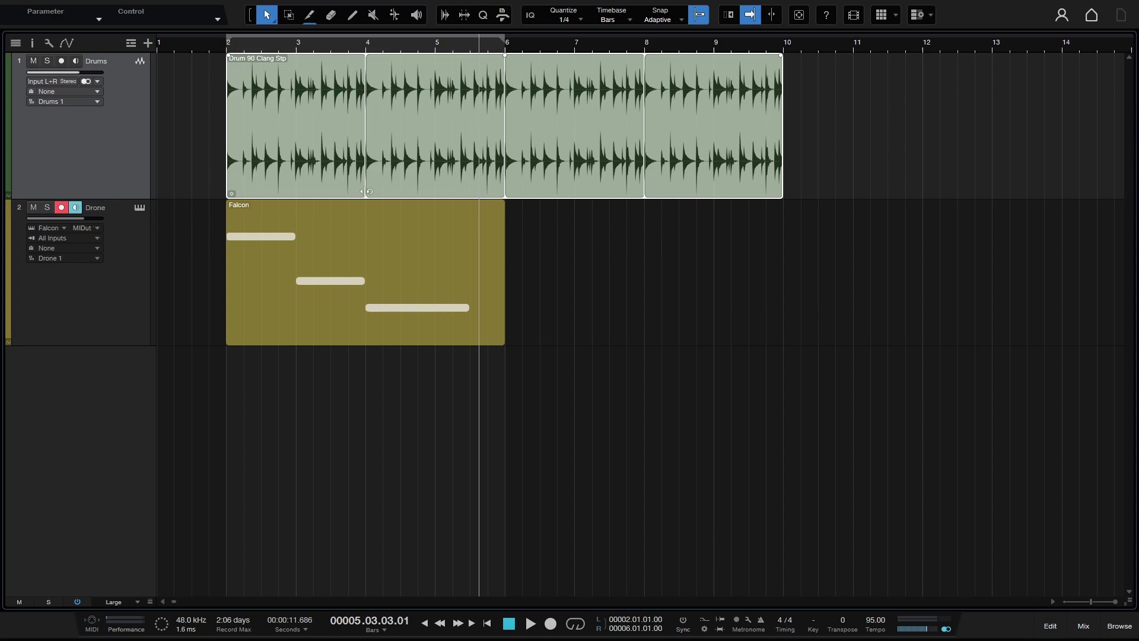
drag(365, 193, 296, 191)
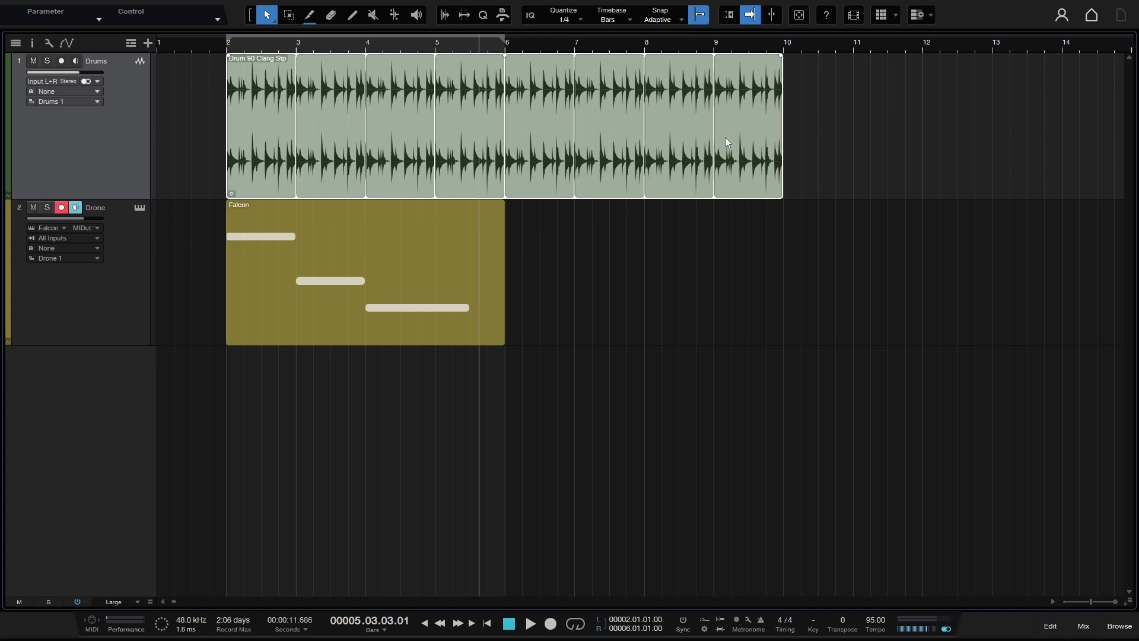
click(215, 50)
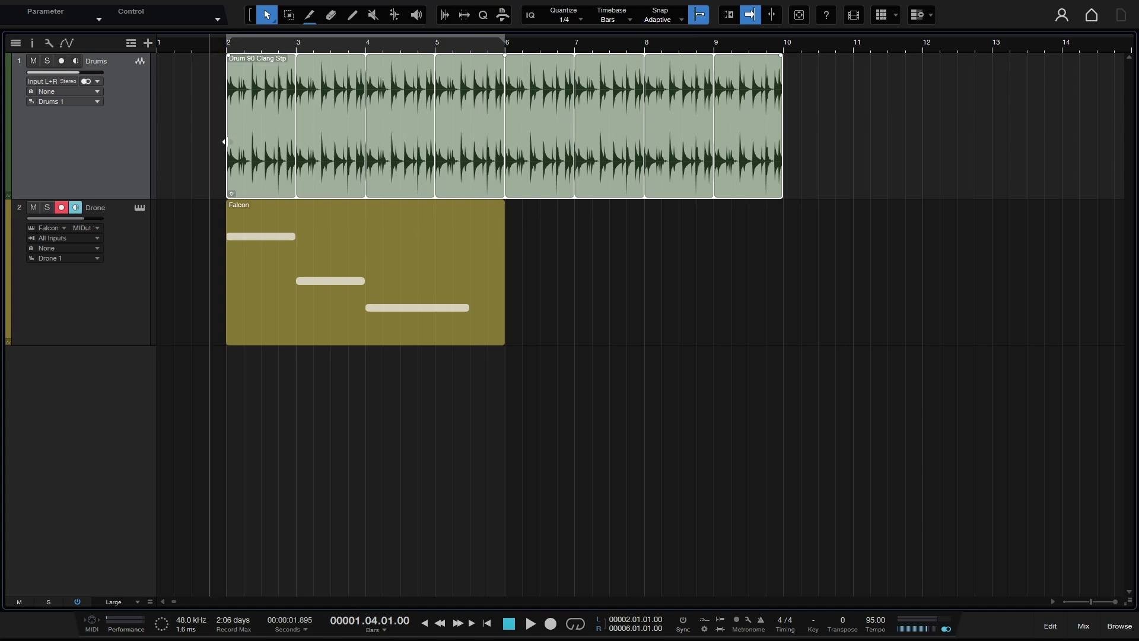
key(space)
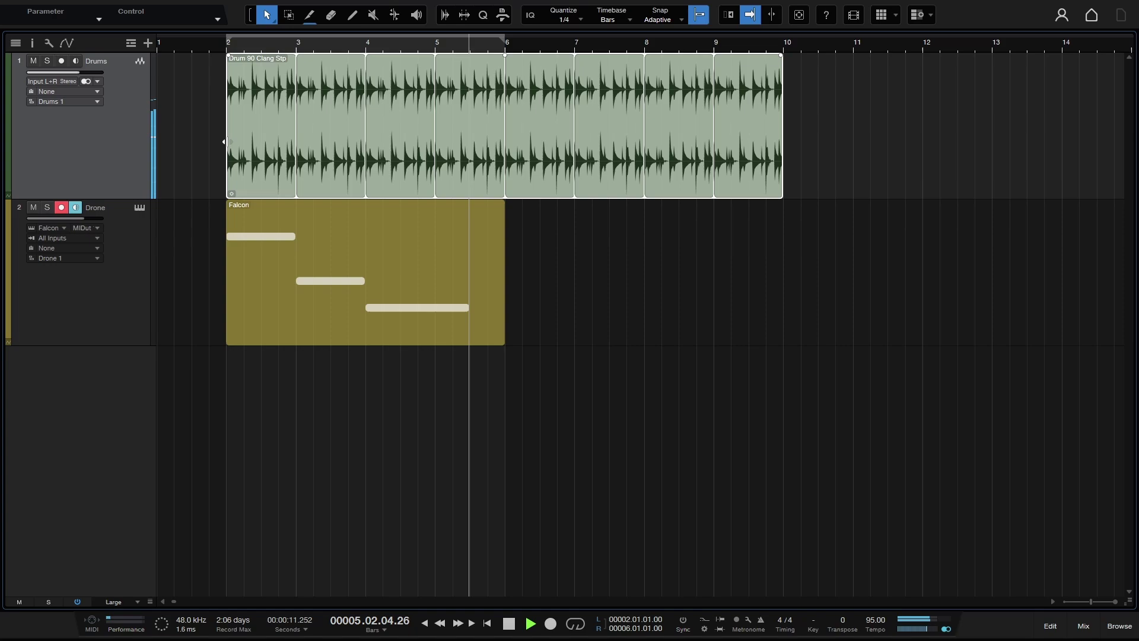
key(space)
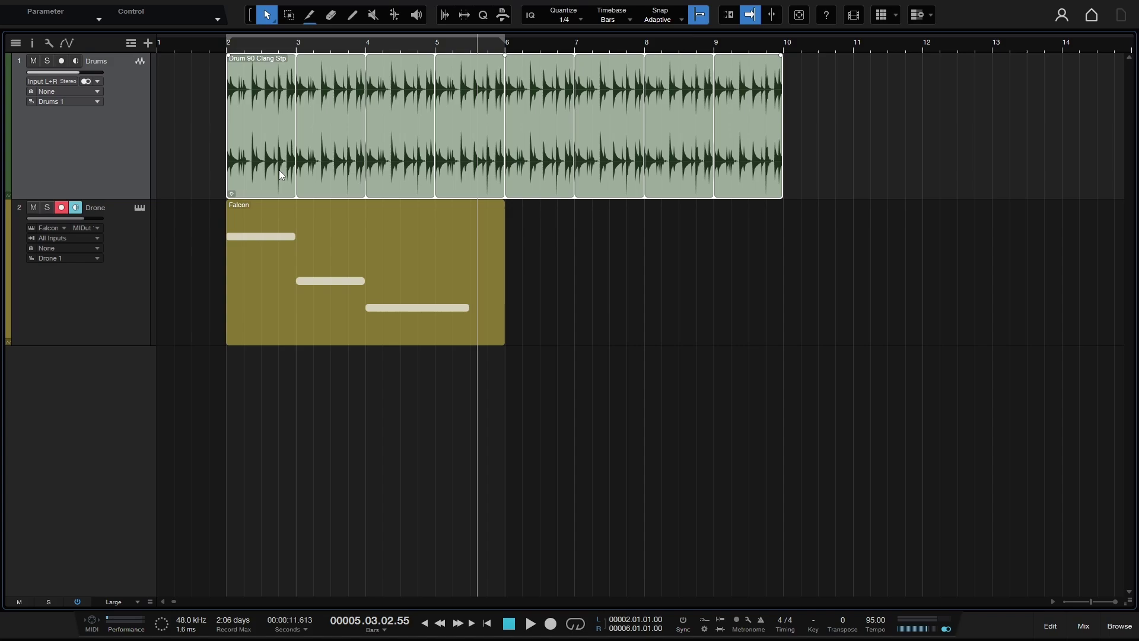
click(846, 130)
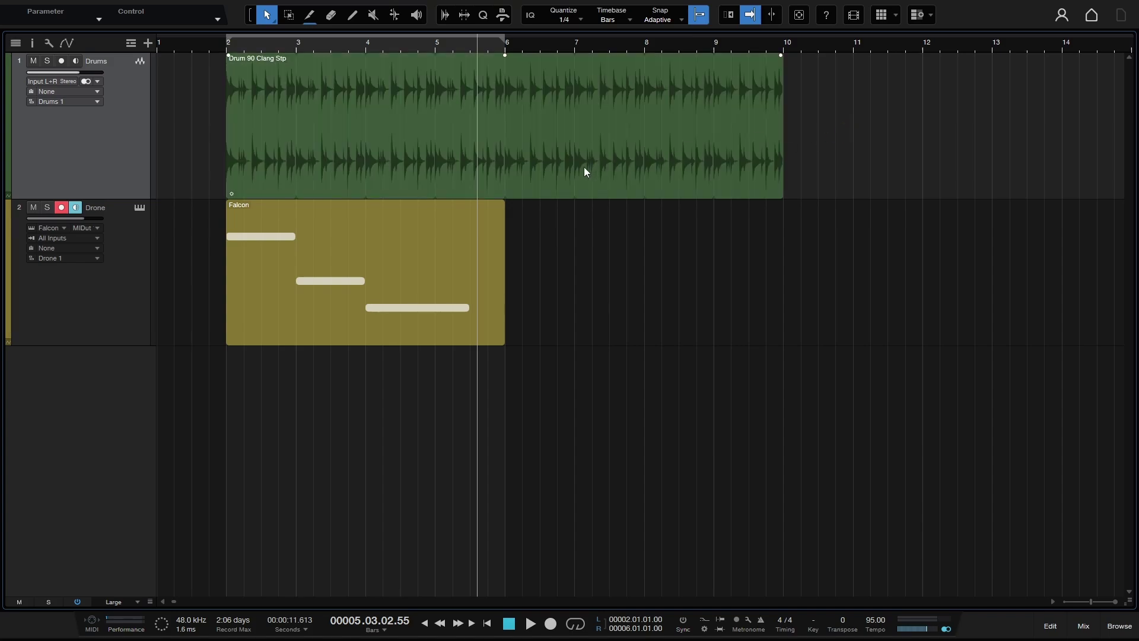
click(400, 168)
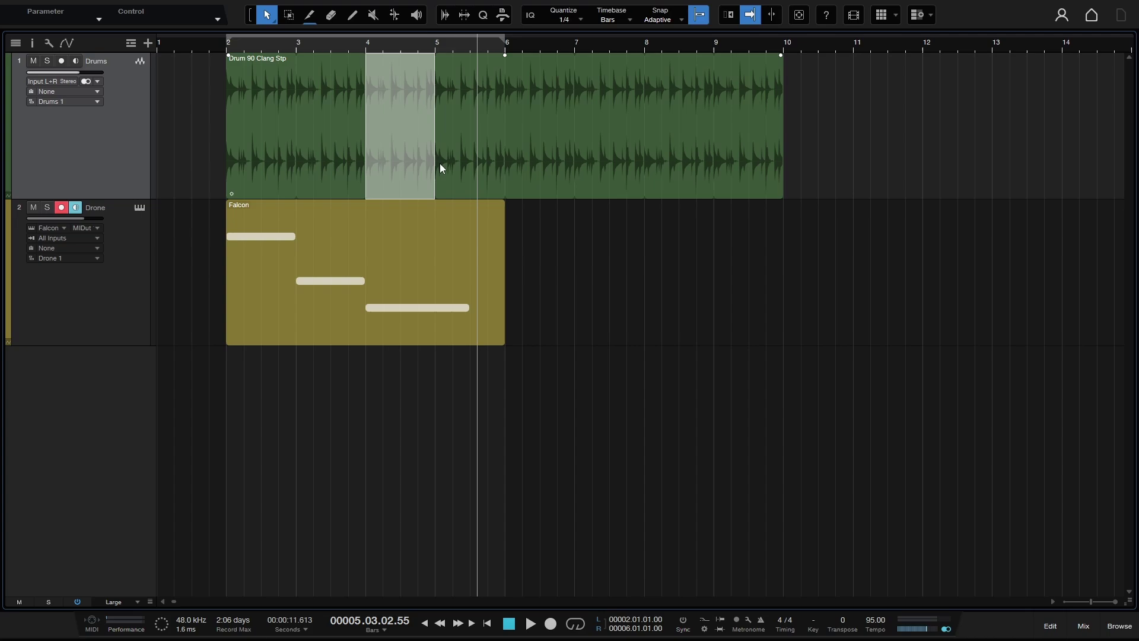
click(538, 154)
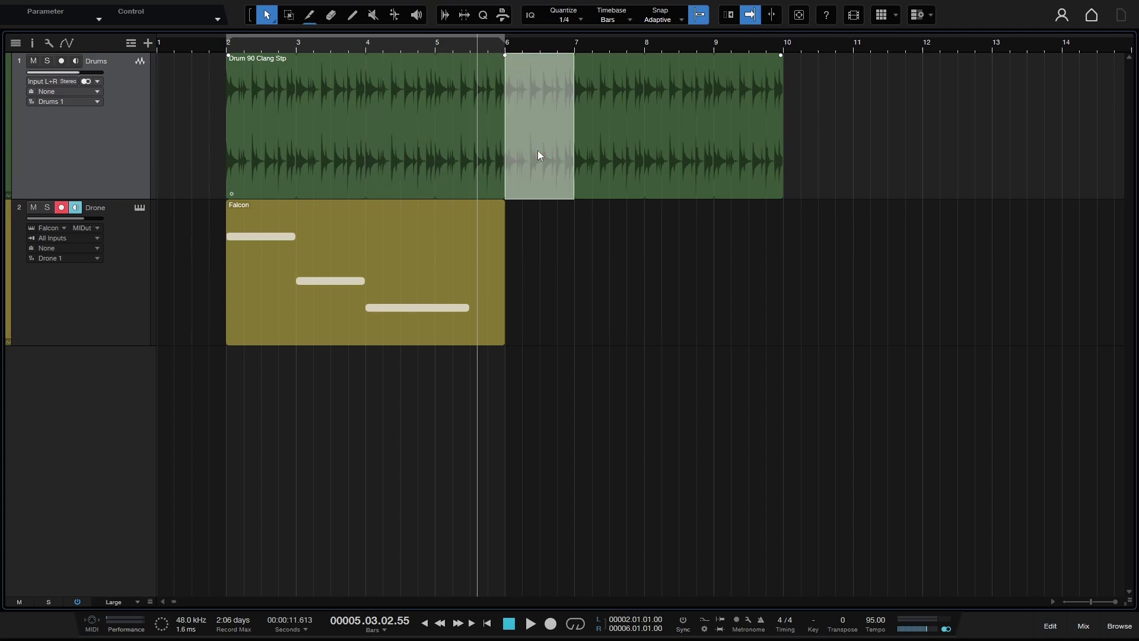
click(465, 151)
click(408, 154)
click(329, 162)
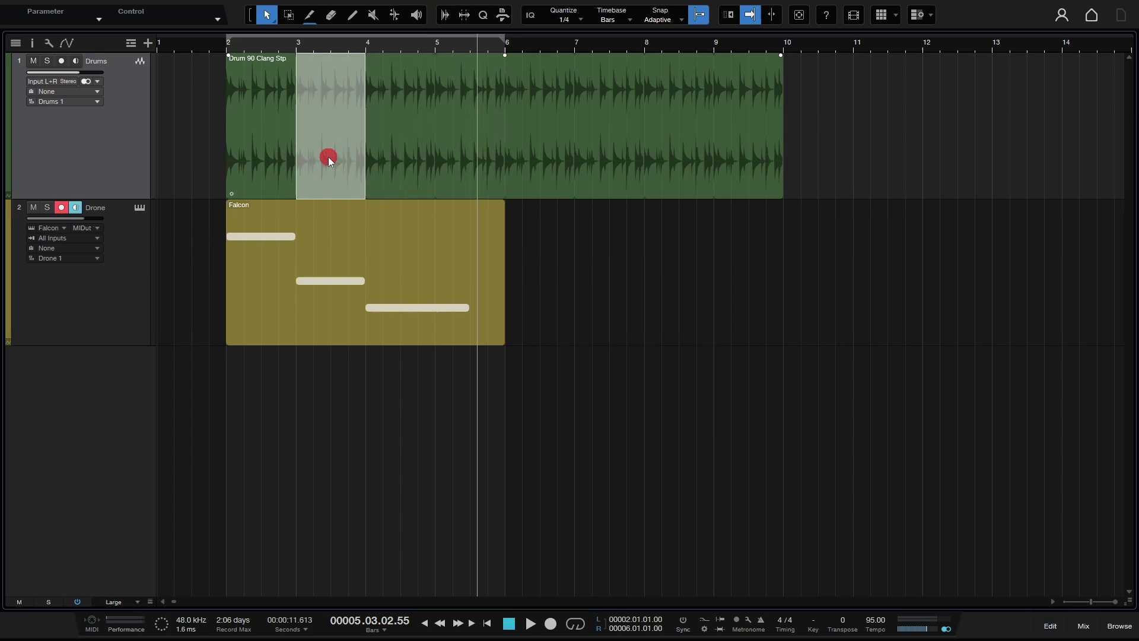
key(Delete)
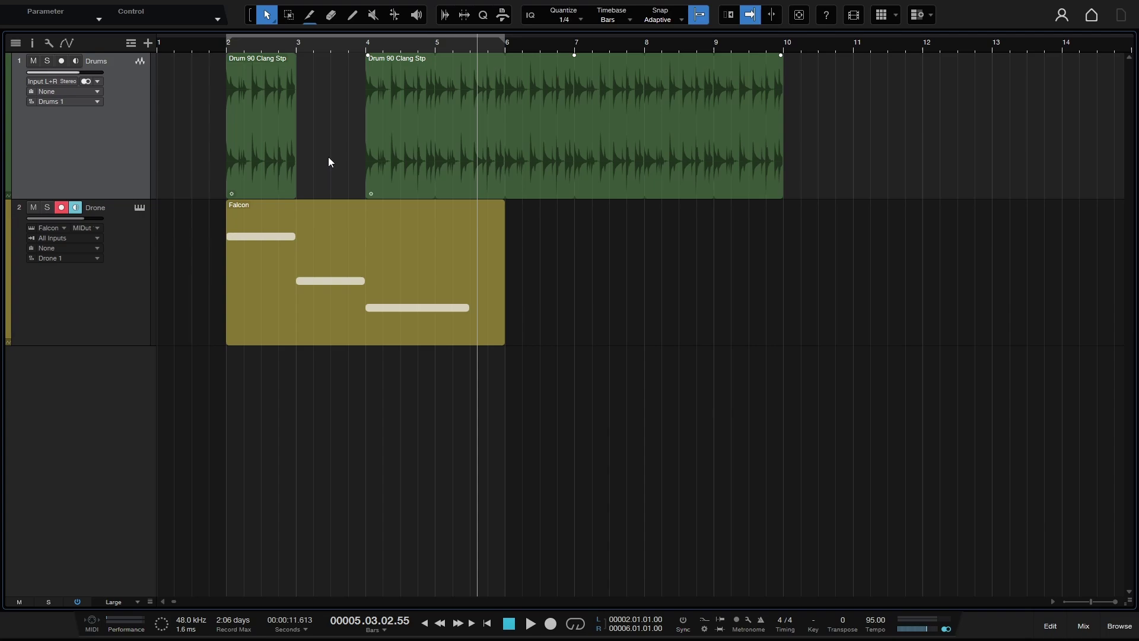
key(ctrl+z)
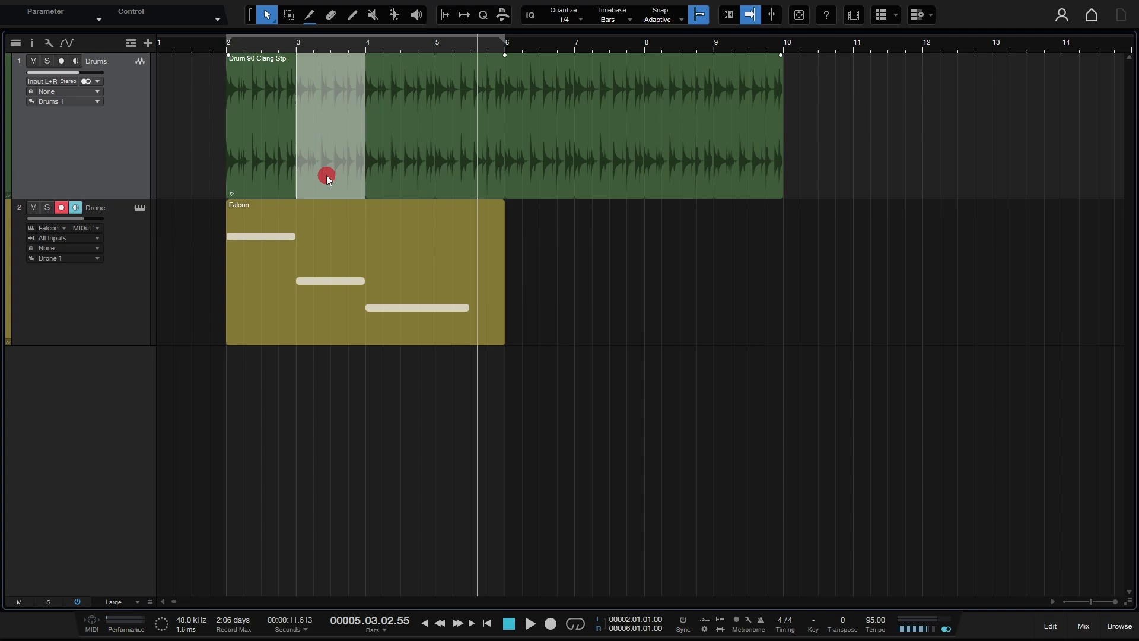
drag(327, 178, 948, 137)
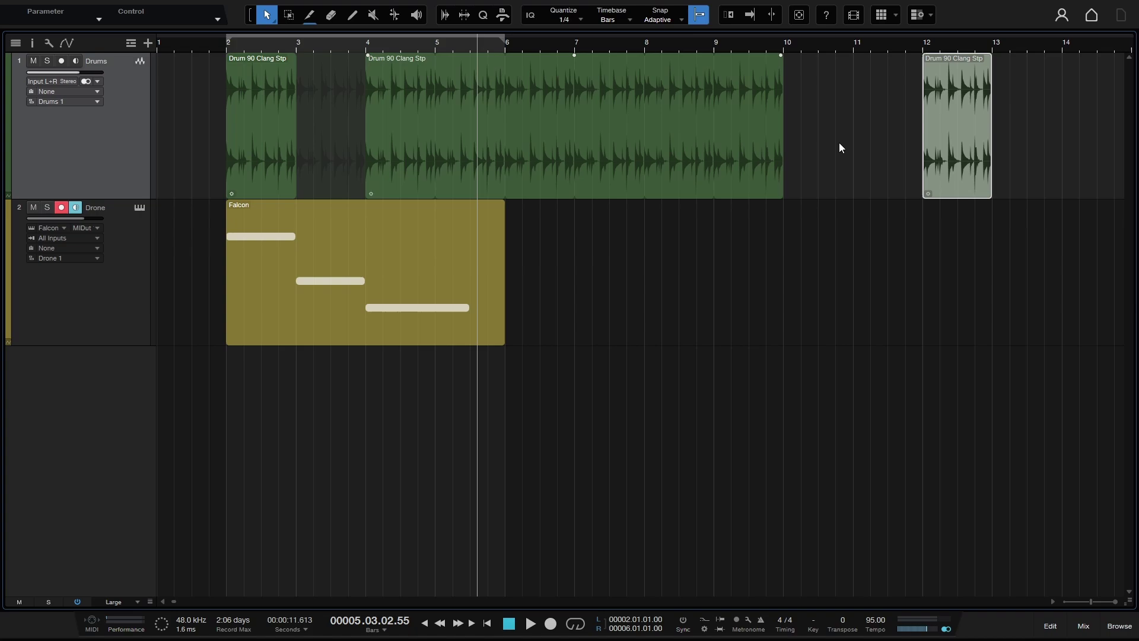
Undo the slice move to bar 12 and switch off Loop on the drum event.
key(ctrl+z)
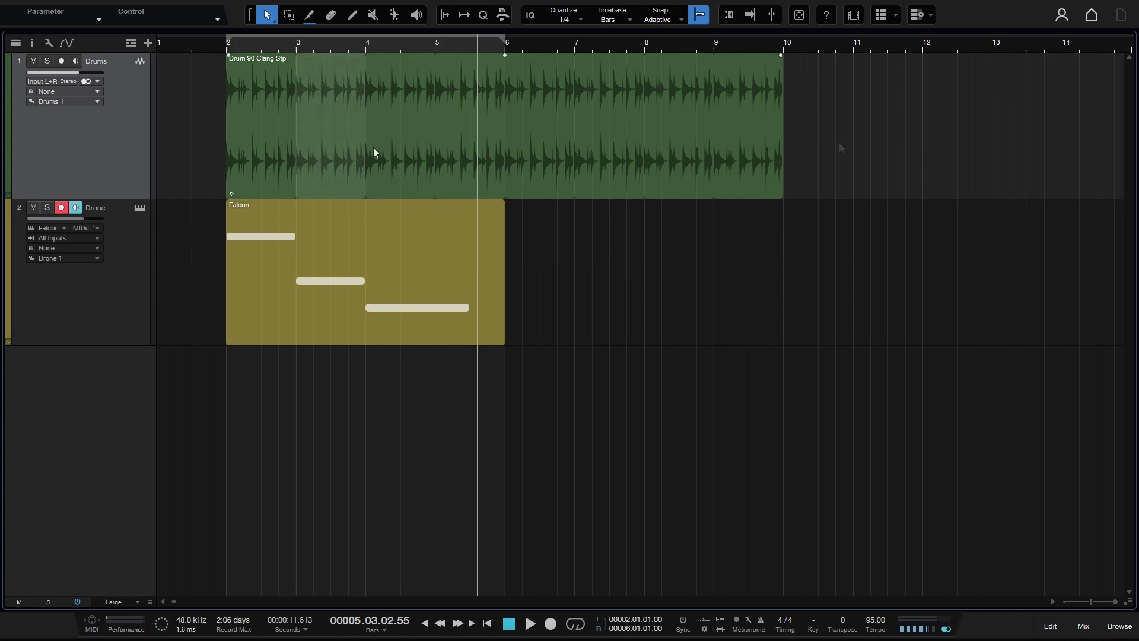
right_click(396, 165)
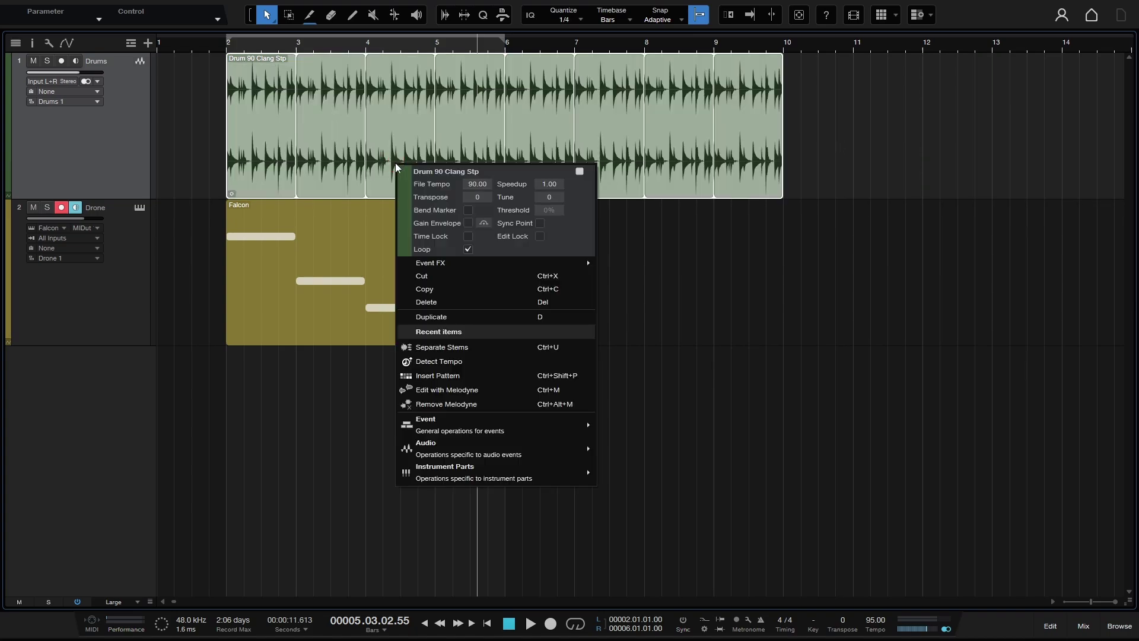
click(467, 250)
click(674, 142)
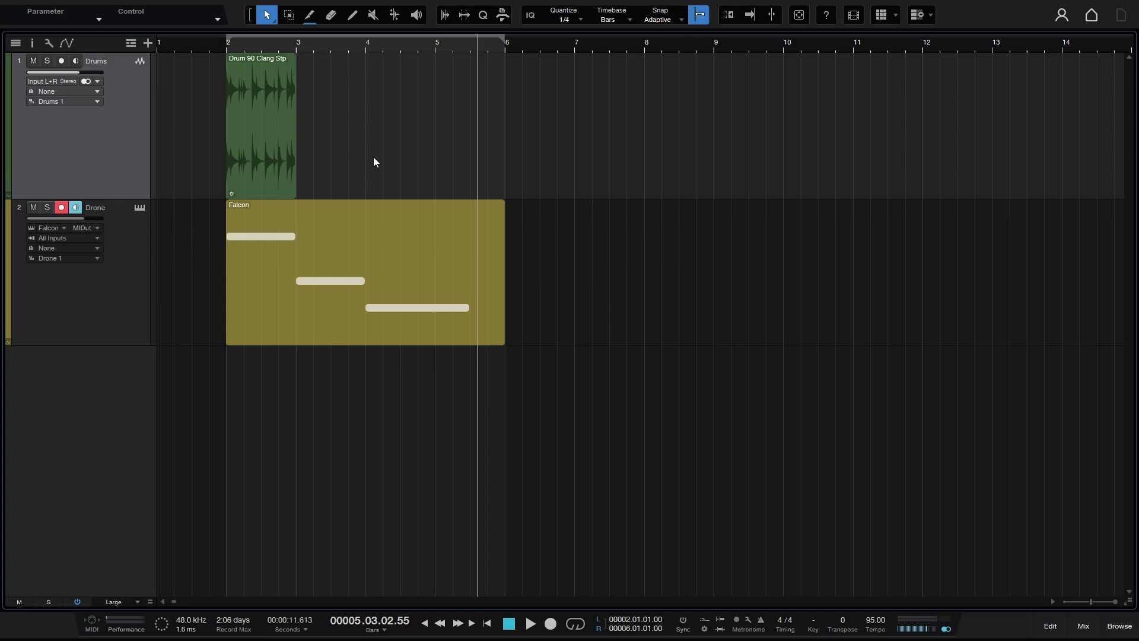
right_click(276, 159)
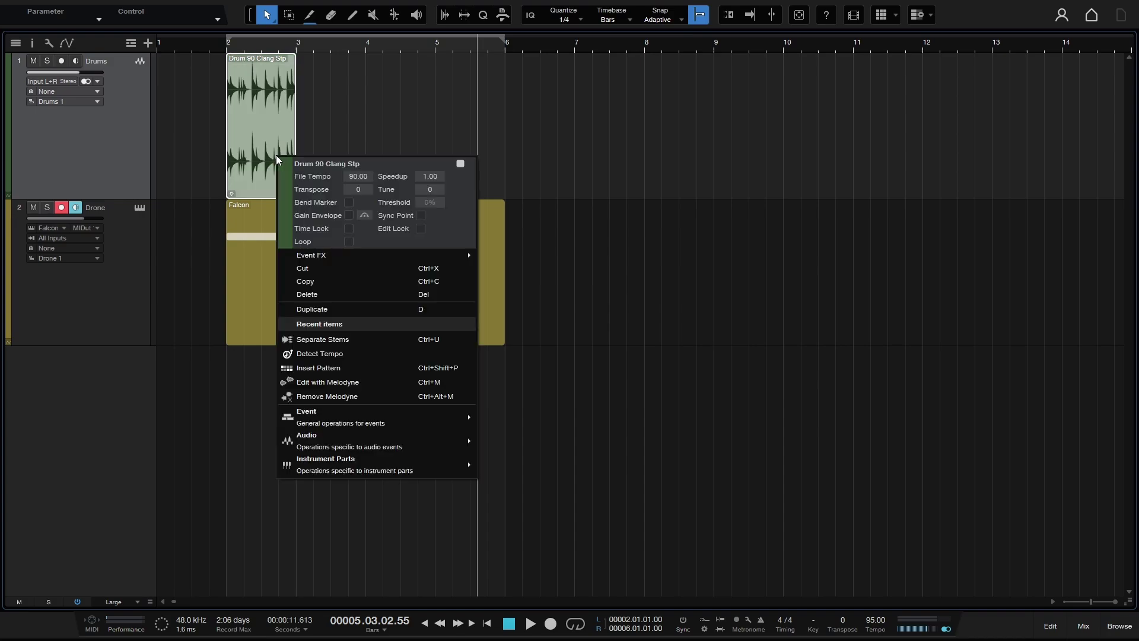
click(597, 111)
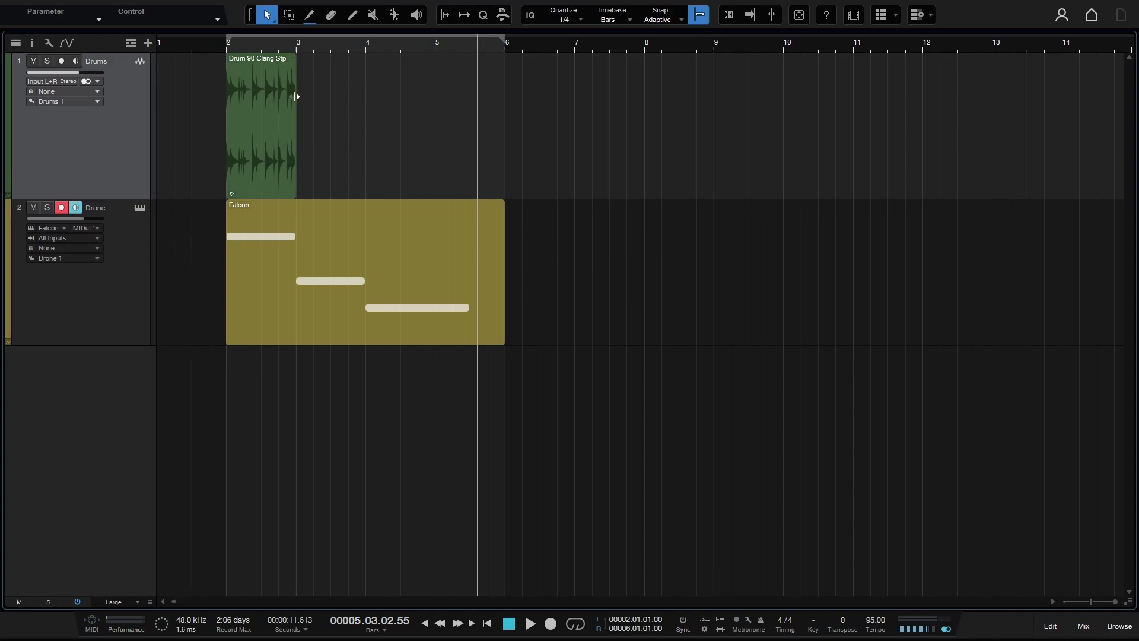
Re-enable Loop on the Drum 90 Clang Stp event and select it.
right_click(265, 160)
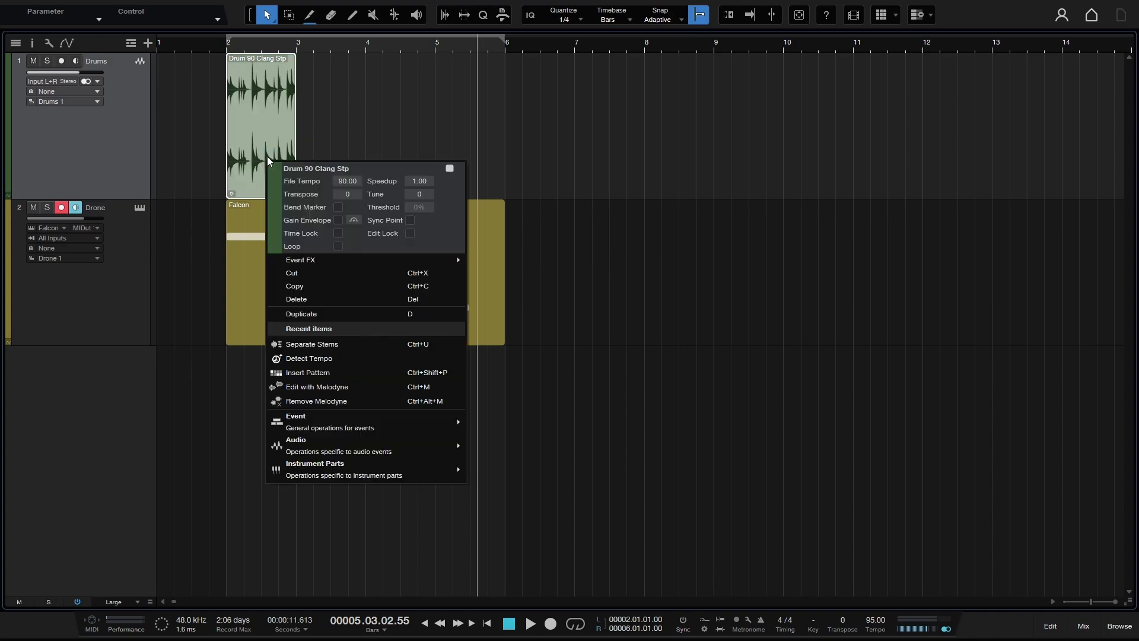
click(338, 247)
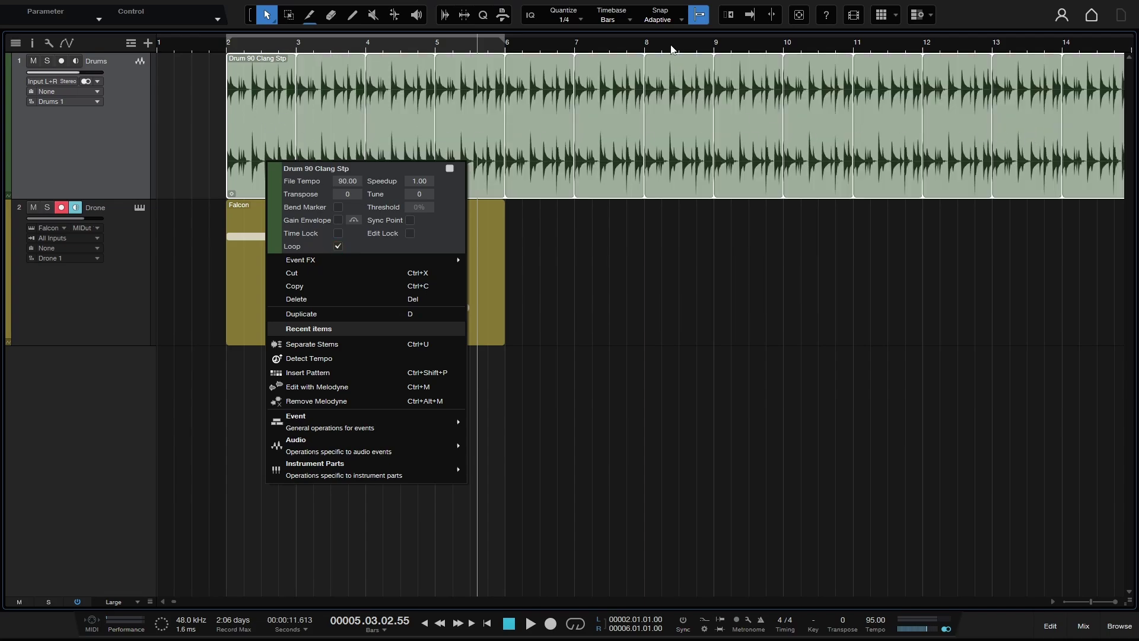
click(660, 324)
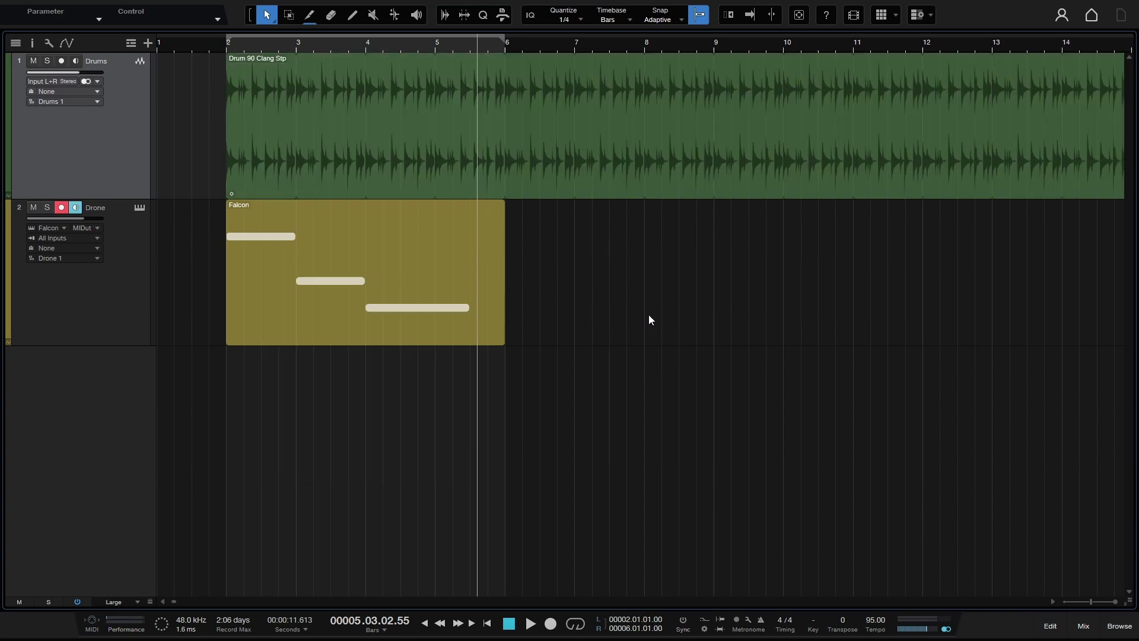
click(656, 133)
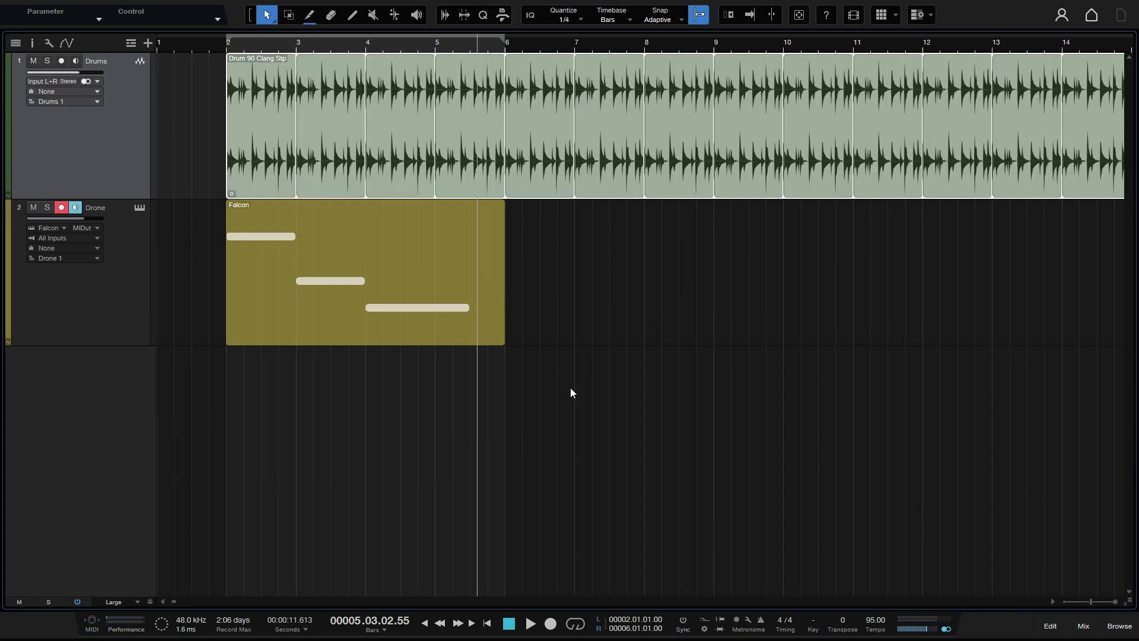
Zoom out, show the Marker global track, and collapse the drum event to one bar.
key(z)
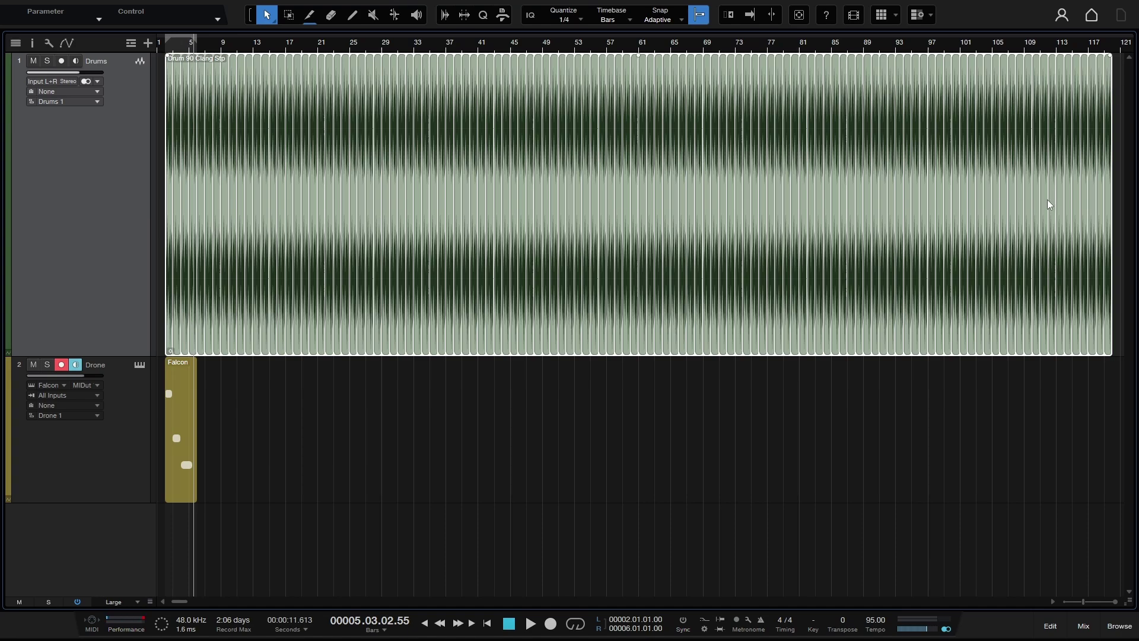
click(131, 43)
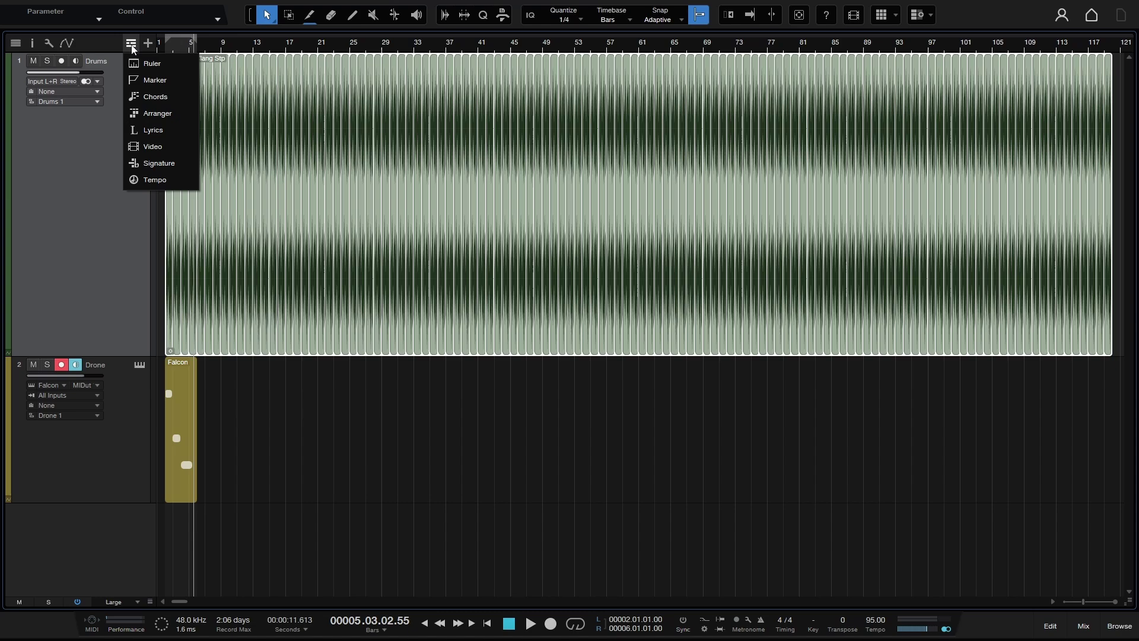
click(143, 81)
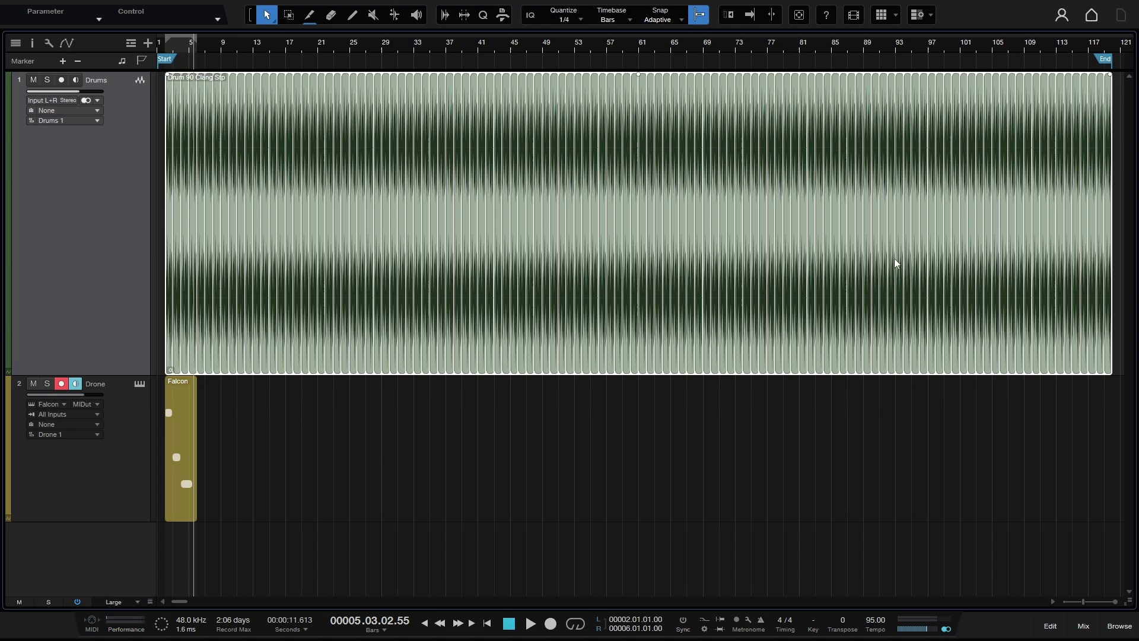
key(ctrl+z)
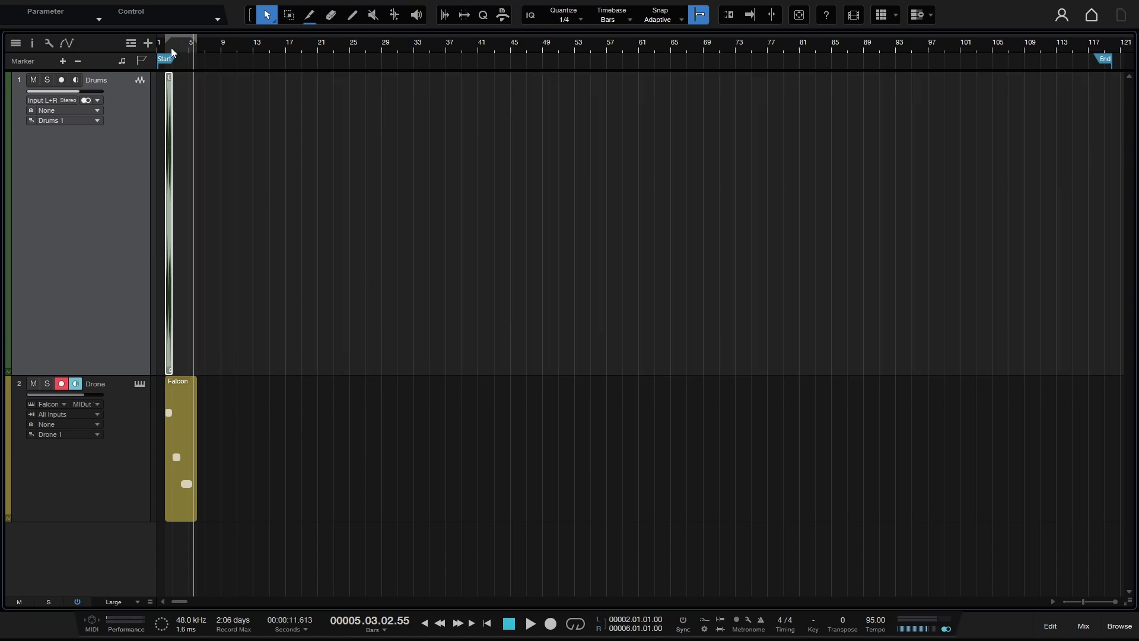
Zoom in on bars 2–12 and create an empty Drums event at bars 8–9.
drag(174, 52, 374, 96)
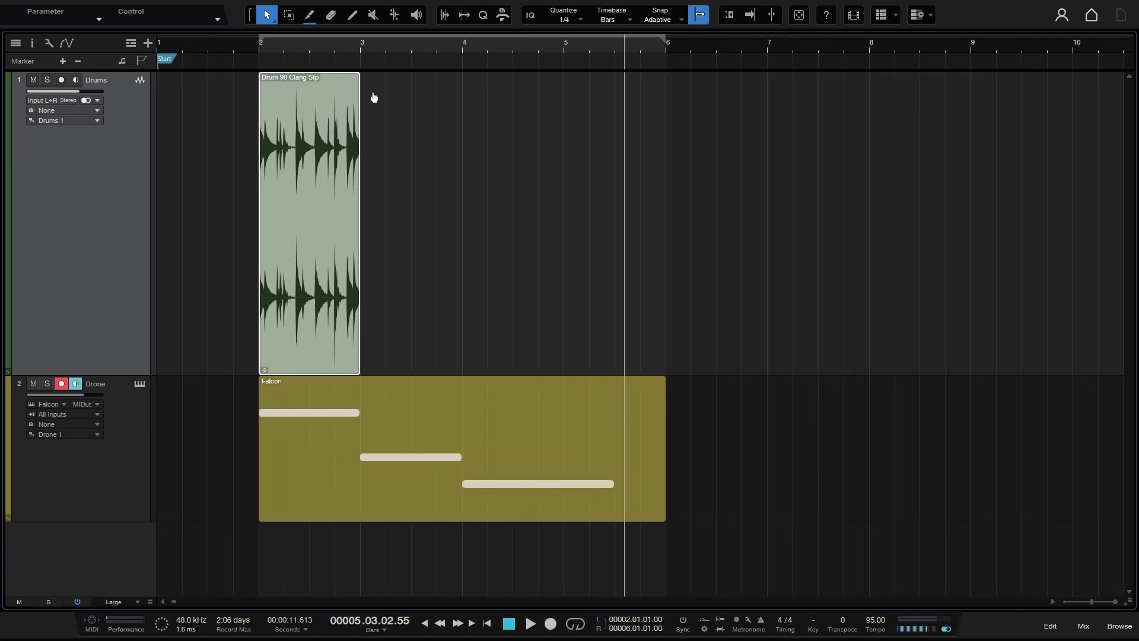
click(488, 193)
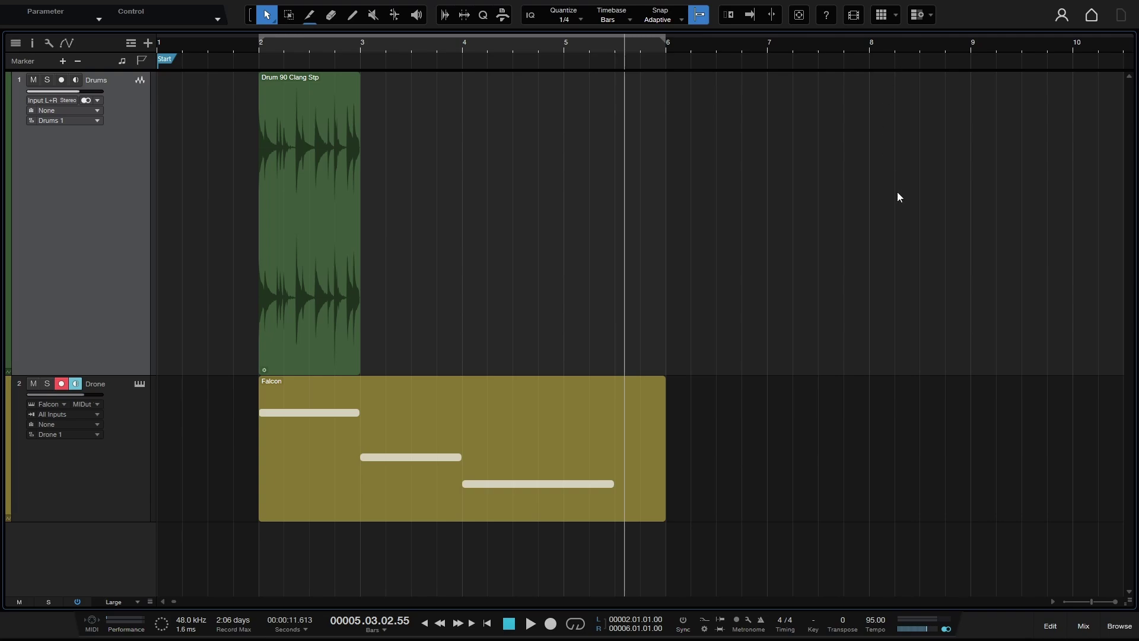
double_click(881, 269)
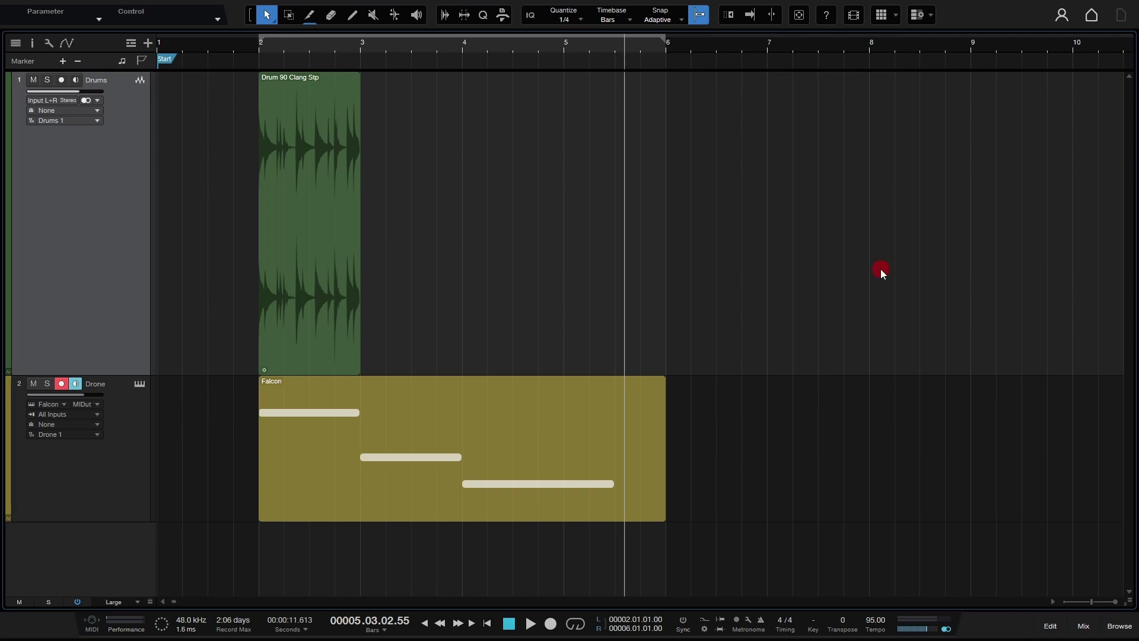
click(1024, 194)
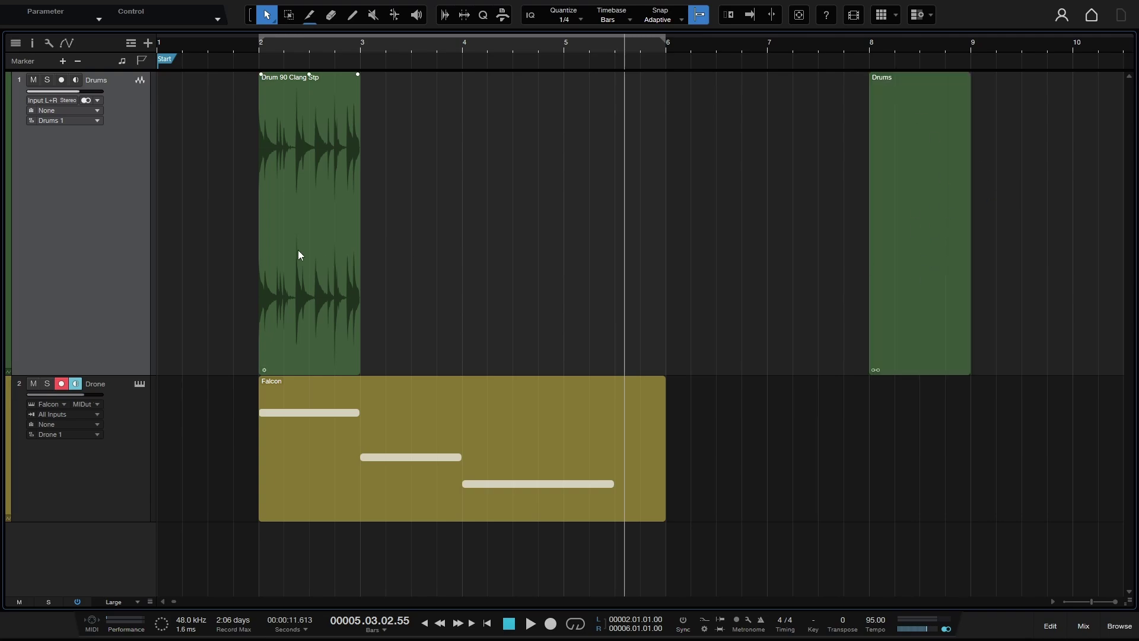
Turn on Loop for the Drum 90 Clang Stp event from its context menu.
click(314, 310)
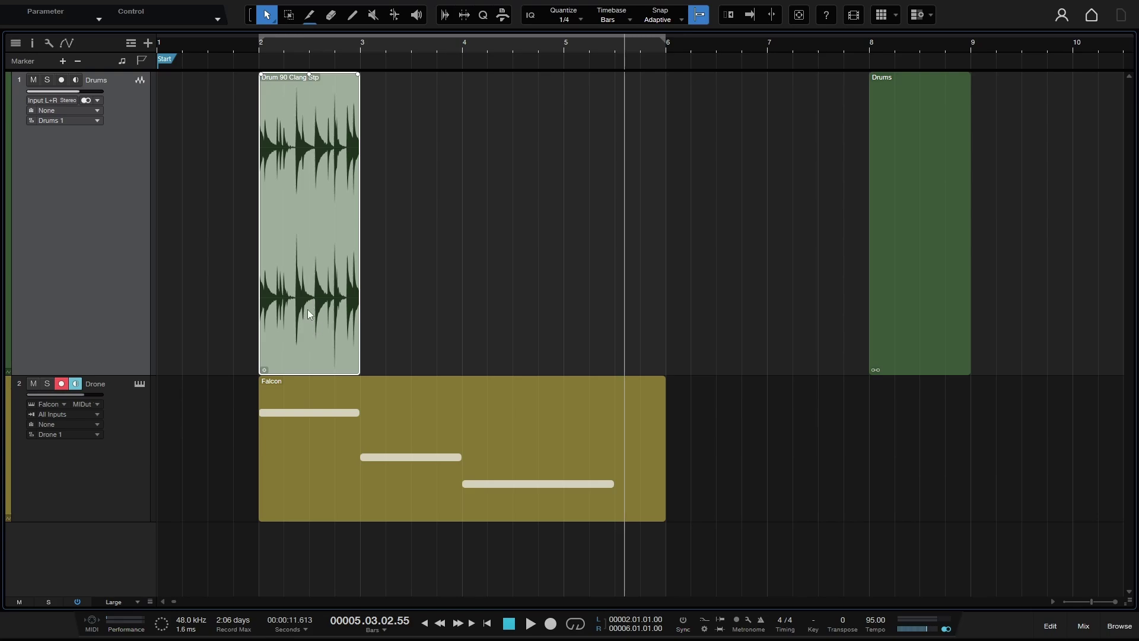
right_click(305, 312)
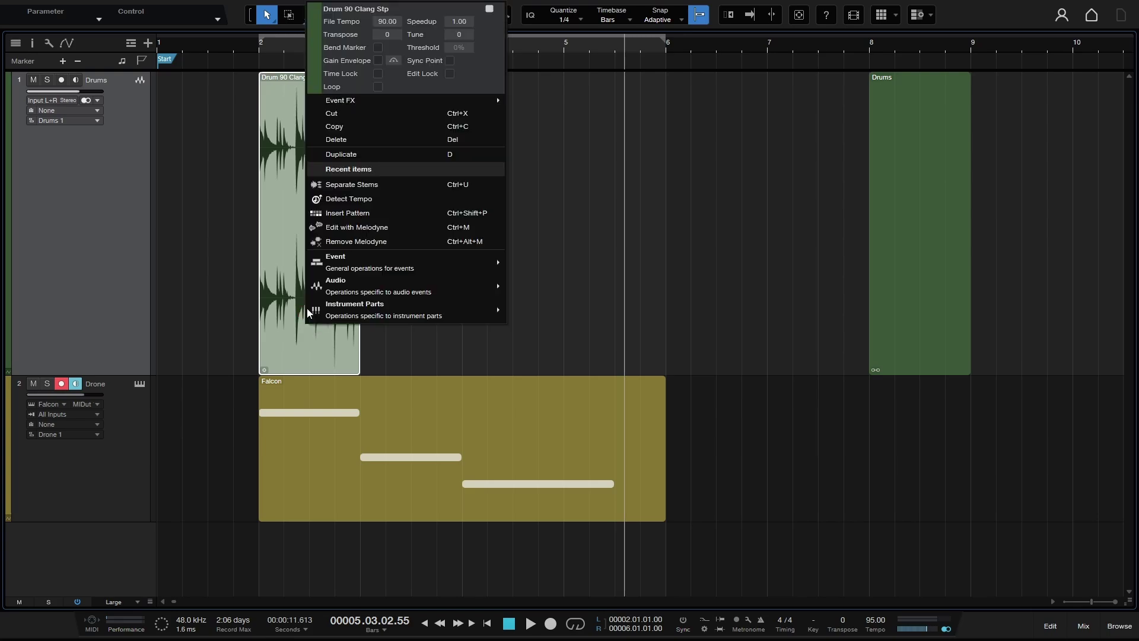
click(378, 86)
click(226, 304)
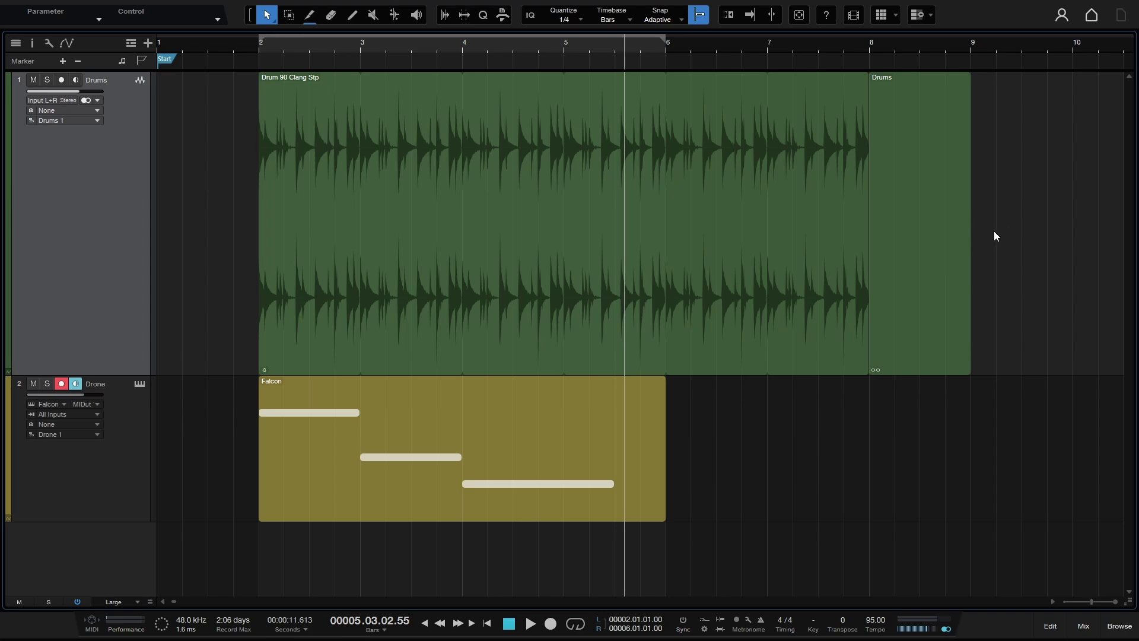
Delete the empty Drums event at bars 8–9.
click(930, 315)
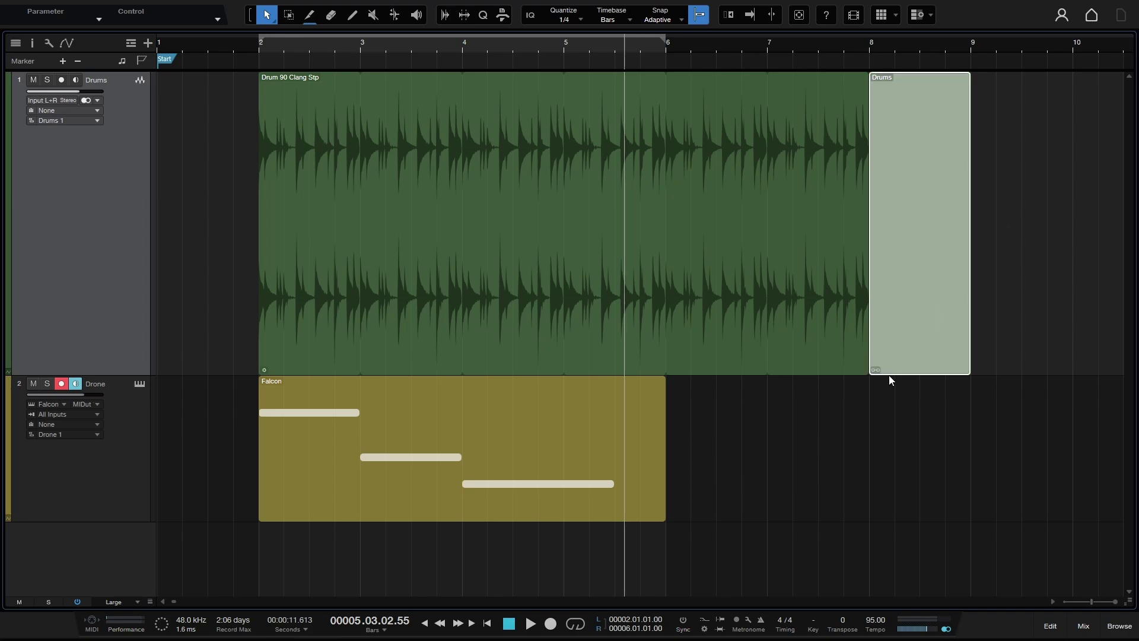
key(ctrl+z)
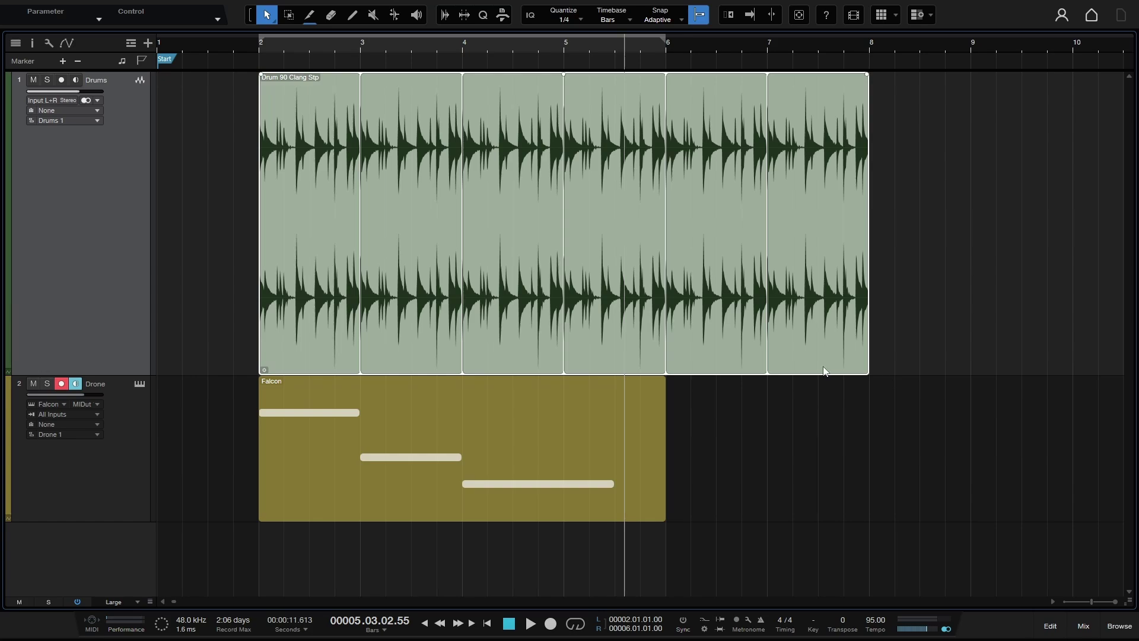
key(ctrl+y)
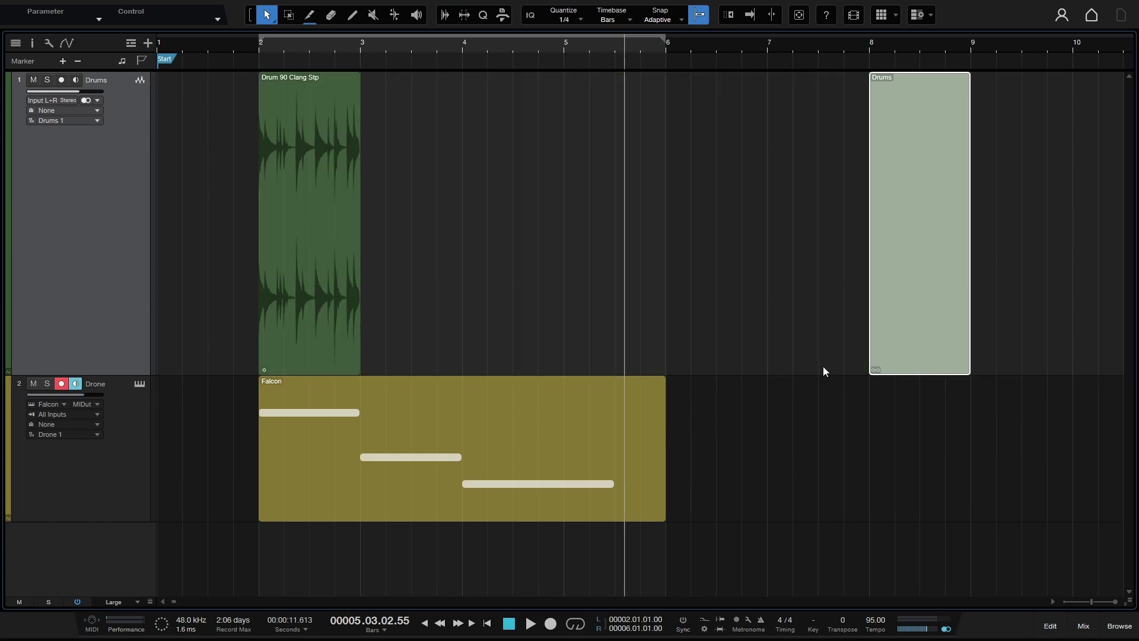
key(Delete)
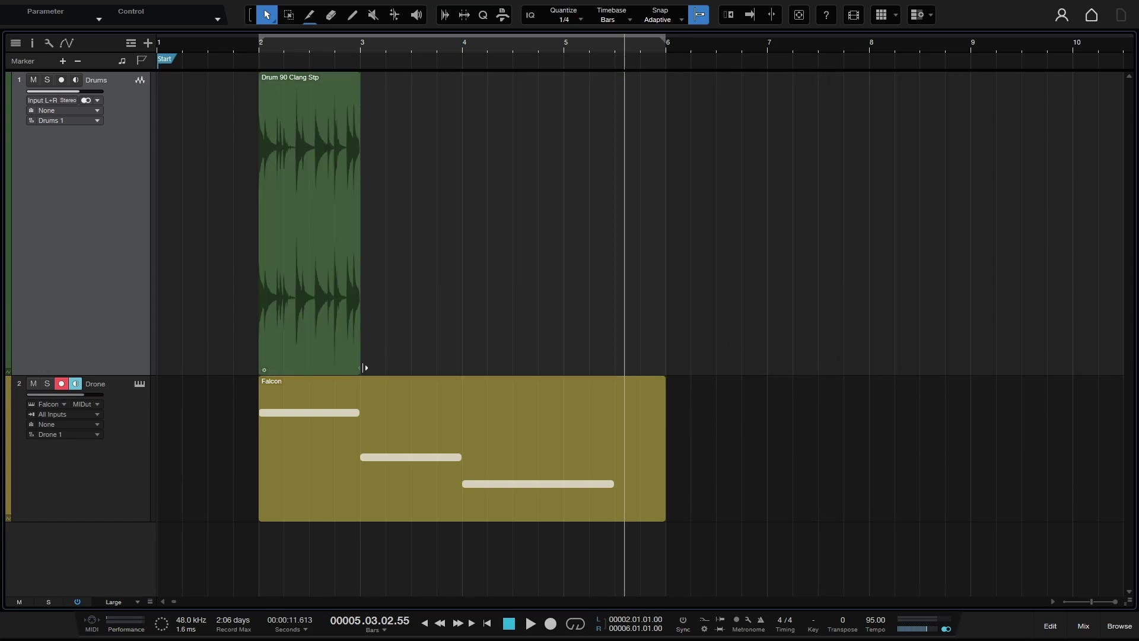
Loop the drum event to bar 10, open it in the editor, and test its volume to -9.8 dB and back.
drag(365, 368, 1071, 346)
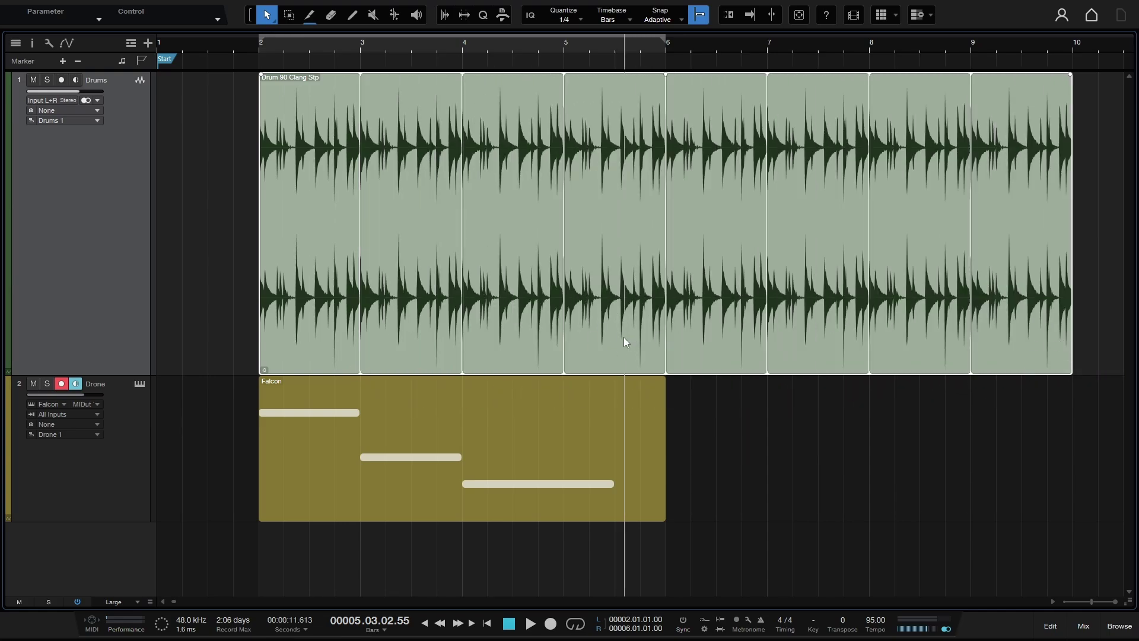
double_click(615, 336)
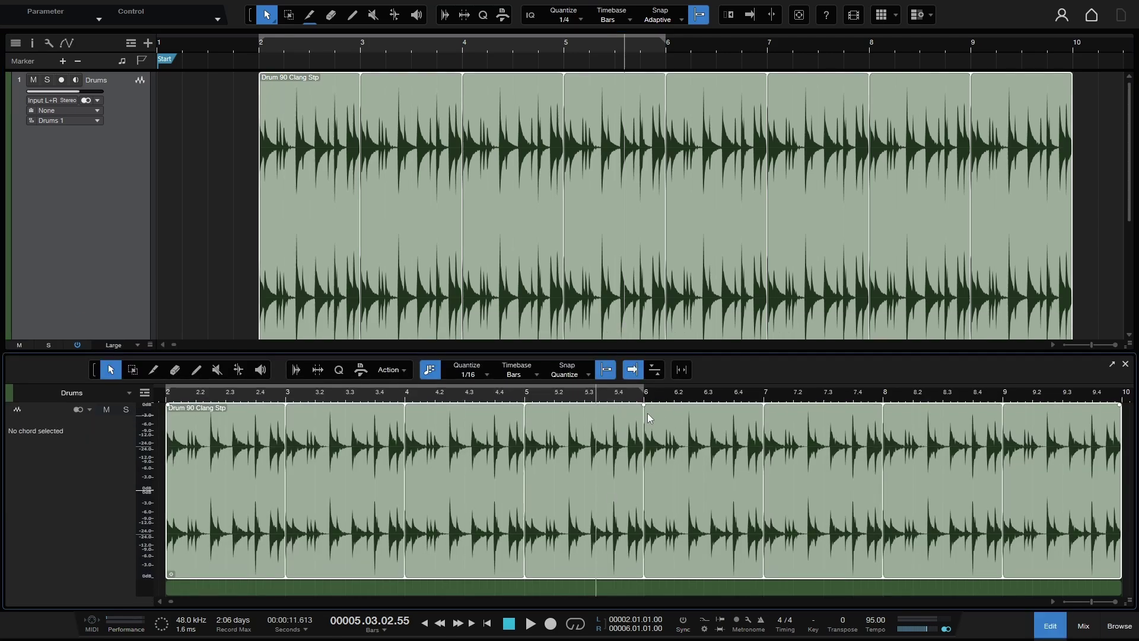
drag(645, 409, 645, 469)
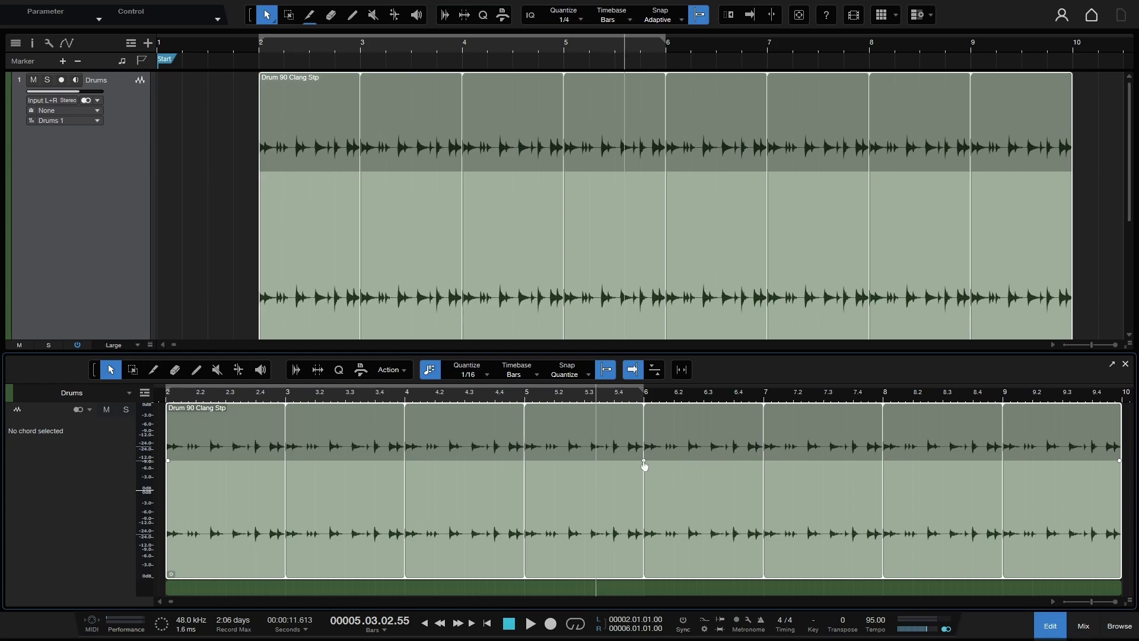
drag(644, 463, 644, 406)
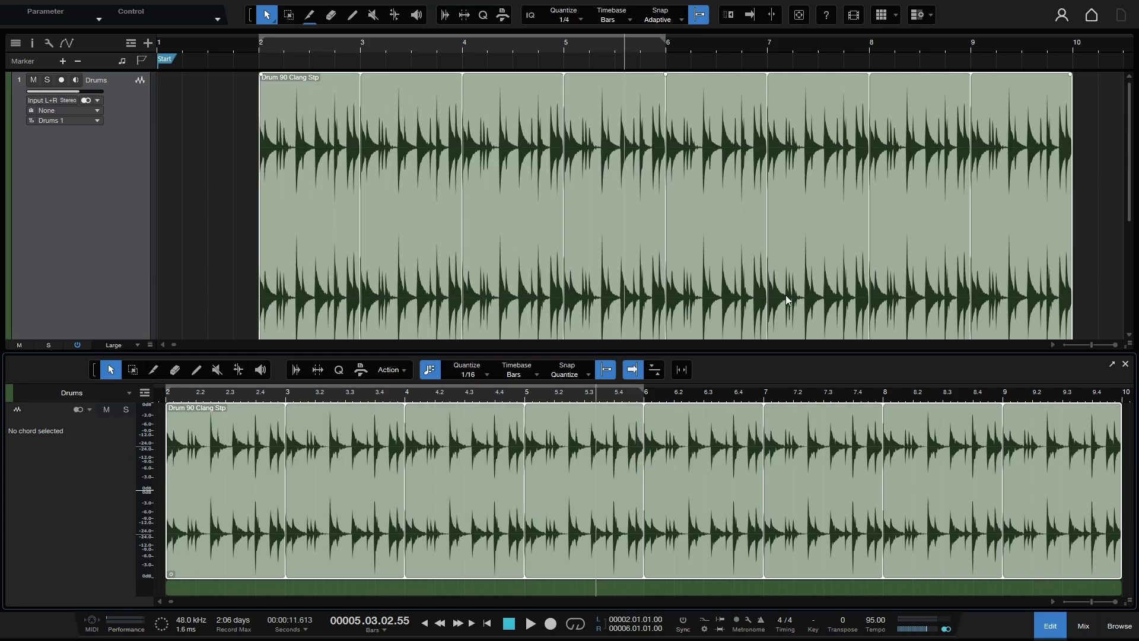
Replace the loop with duplicated drum copies and test then reset the bar-4 copy's volume.
key(ctrl+z)
key(ctrl+z)
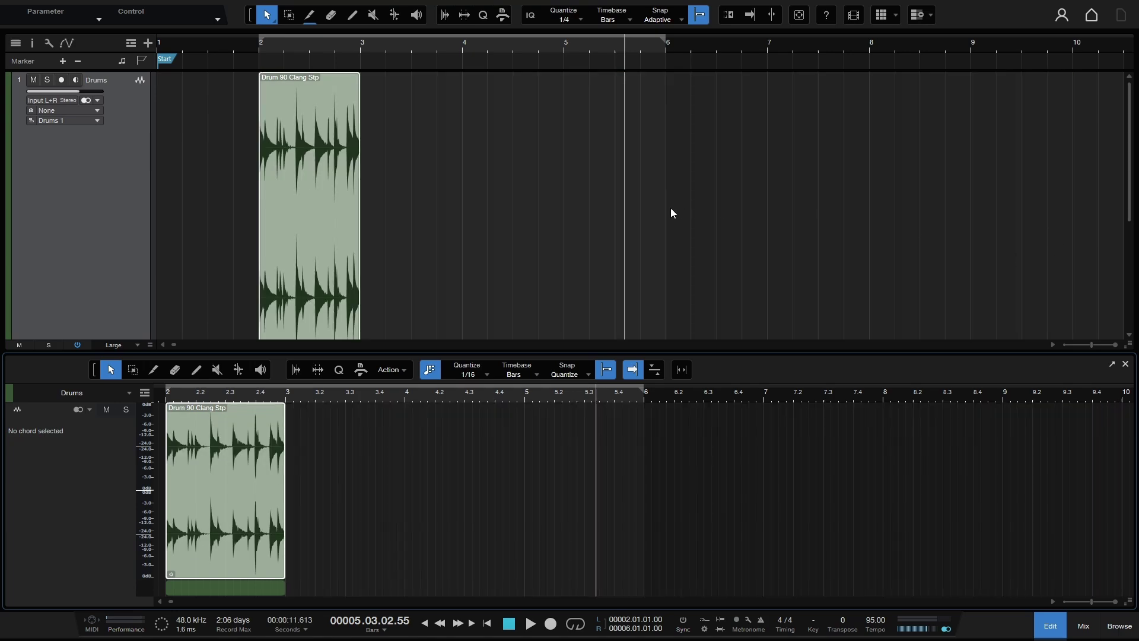
key(d)
key(d)
key(d)
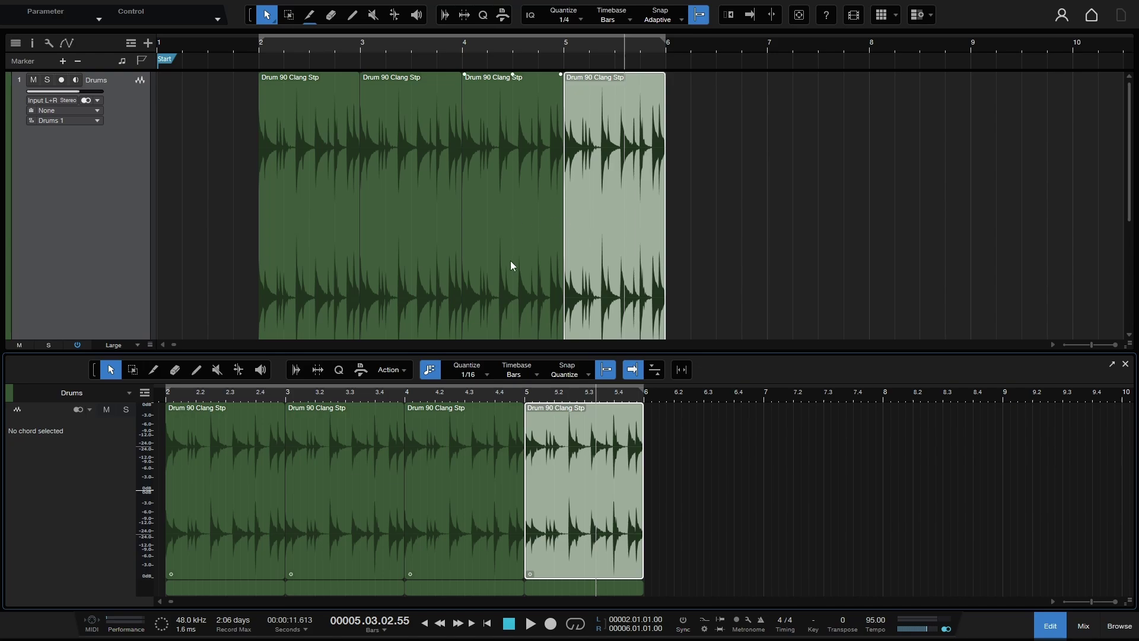
click(510, 240)
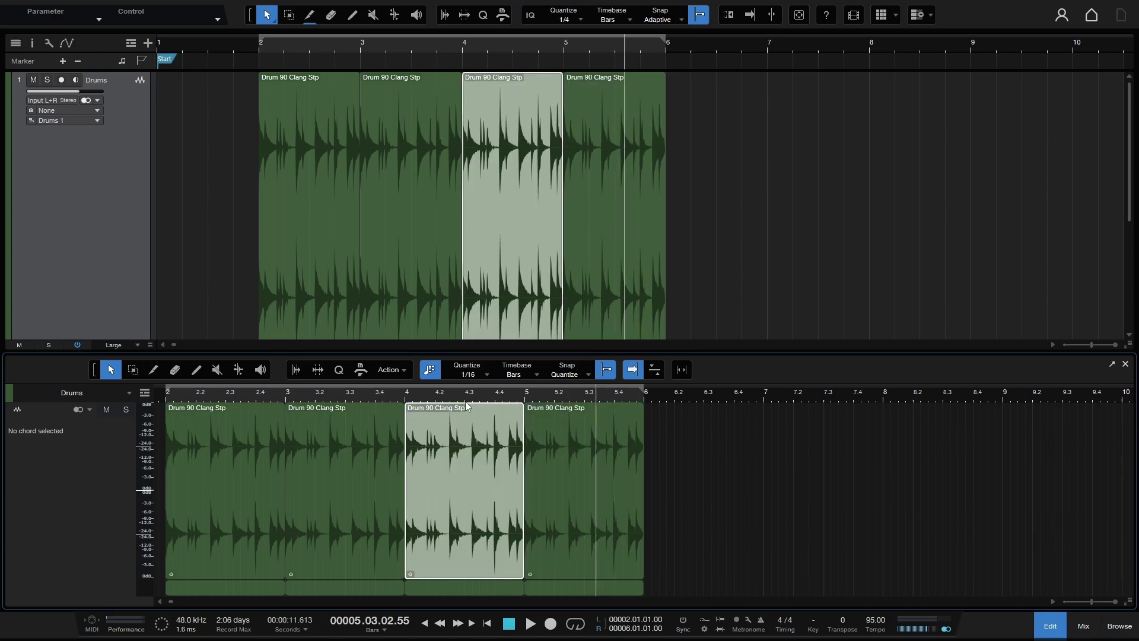
drag(466, 405, 465, 450)
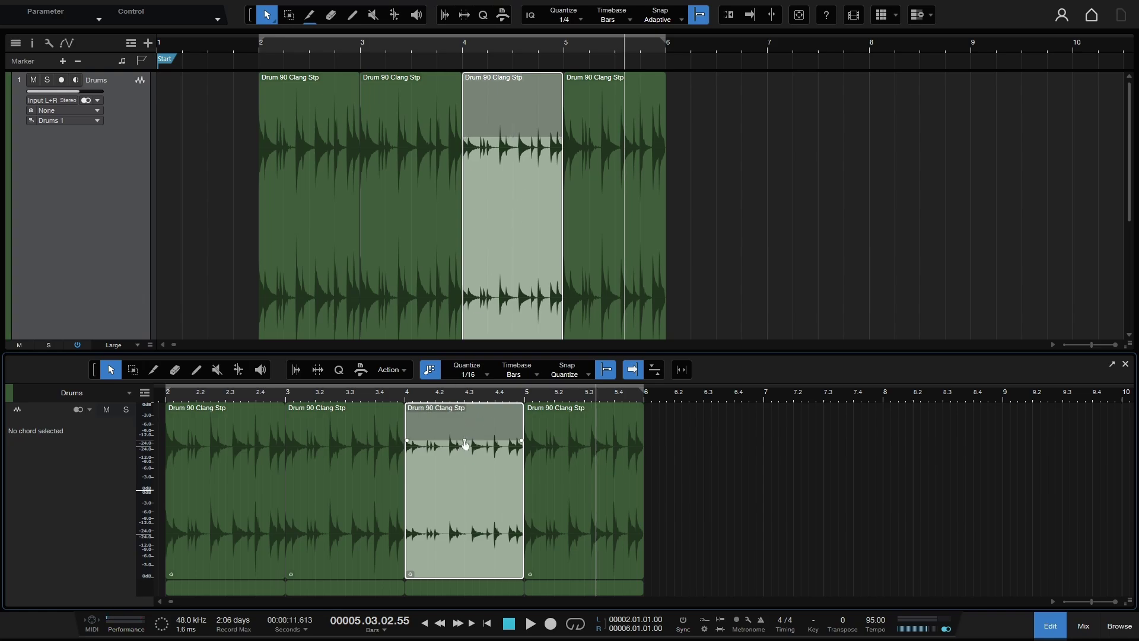
drag(466, 445, 466, 438)
click(742, 230)
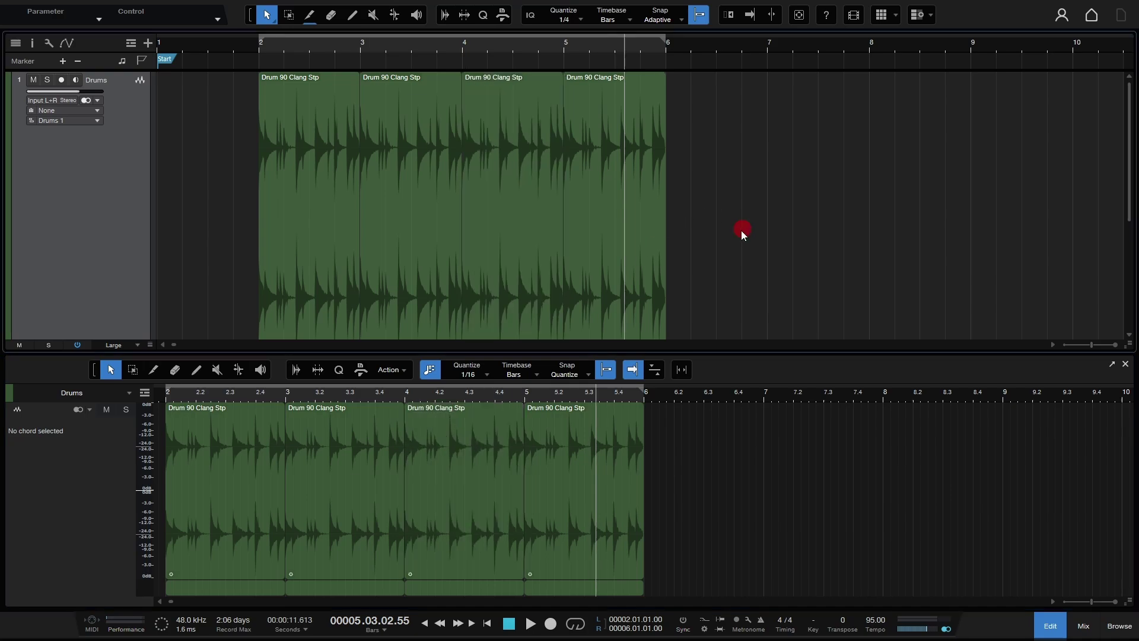
Close the editor, zoom out, and select the Falcon part.
click(1053, 624)
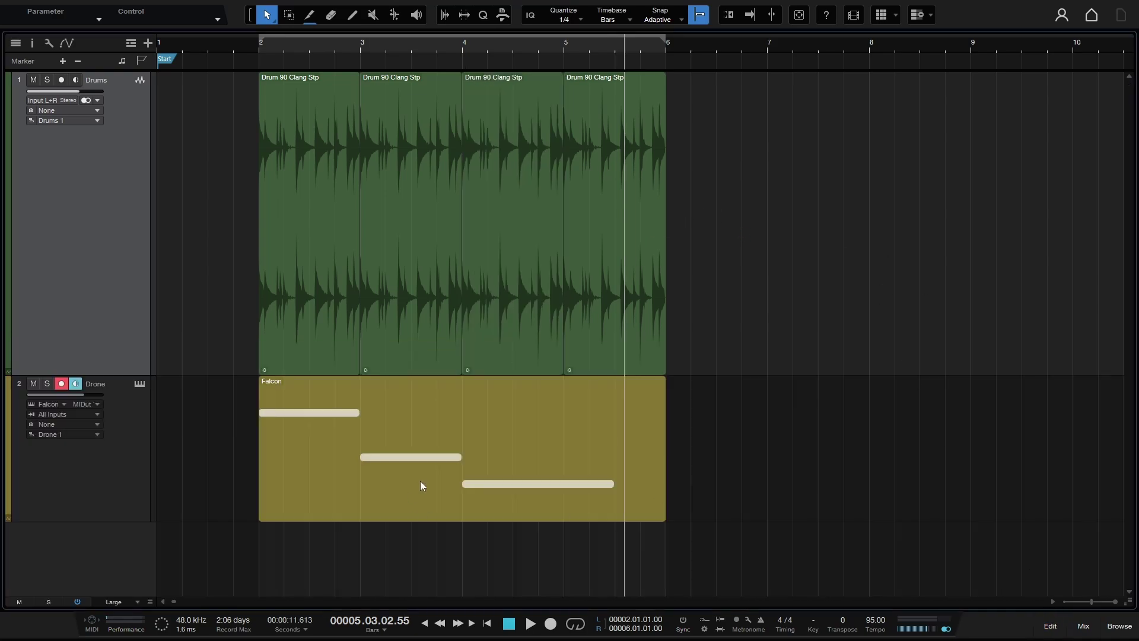
key(w)
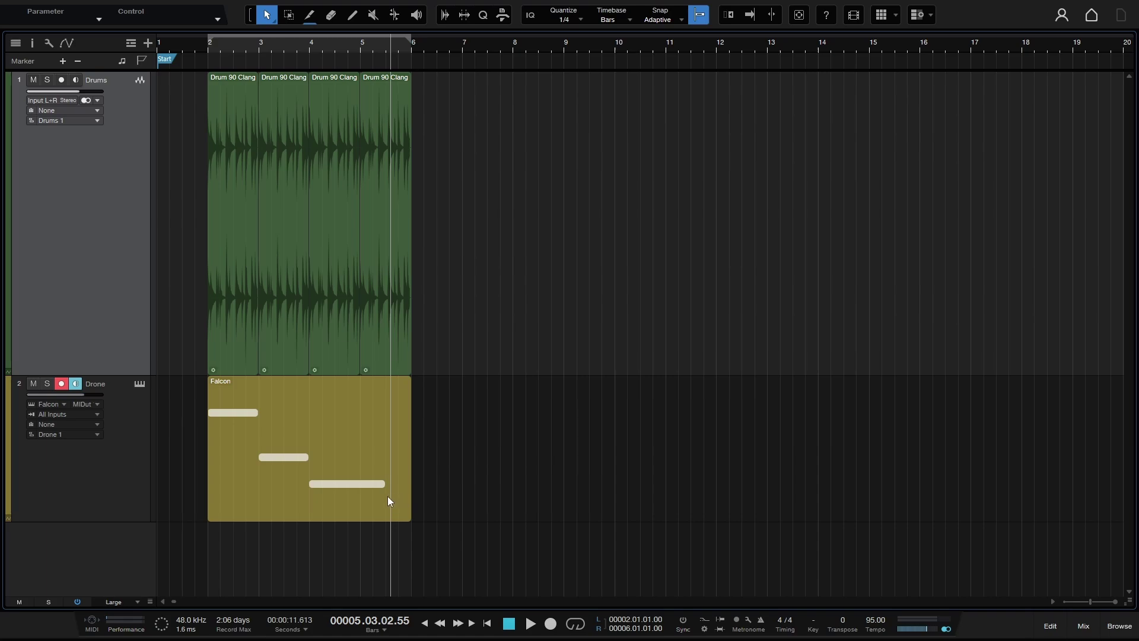
click(350, 497)
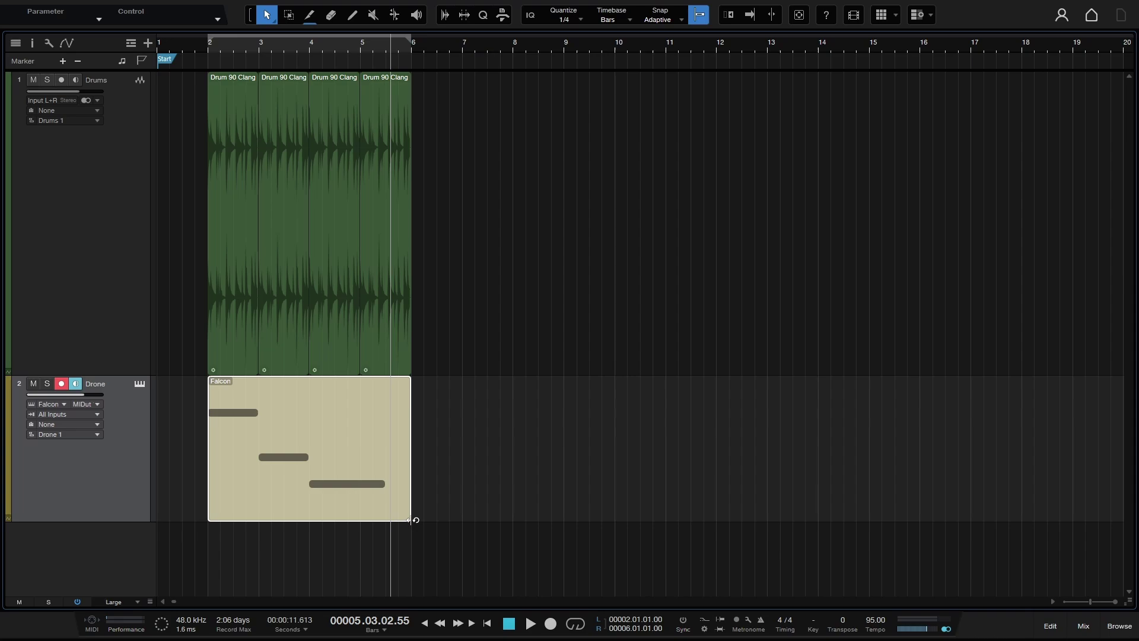
Loop the Falcon part four times out to bar 18.
drag(409, 521, 1021, 504)
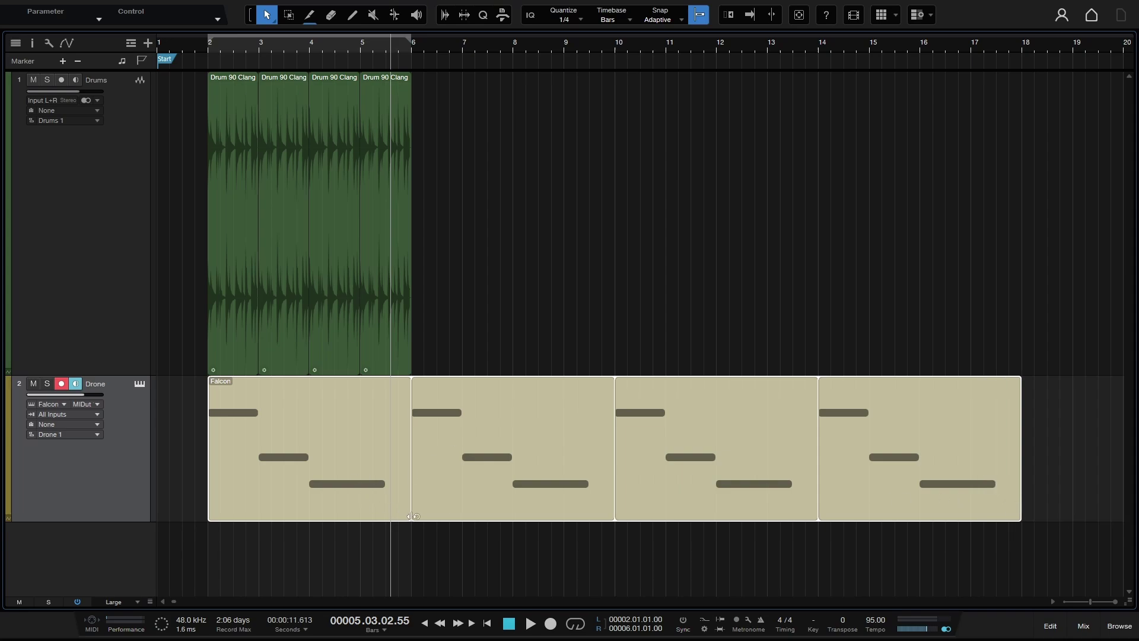
mouse_move(411, 517)
mouse_down()
mouse_move(308, 511)
mouse_move(410, 515)
mouse_up()
mouse_move(408, 514)
mouse_down()
mouse_move(308, 512)
mouse_move(411, 512)
mouse_up()
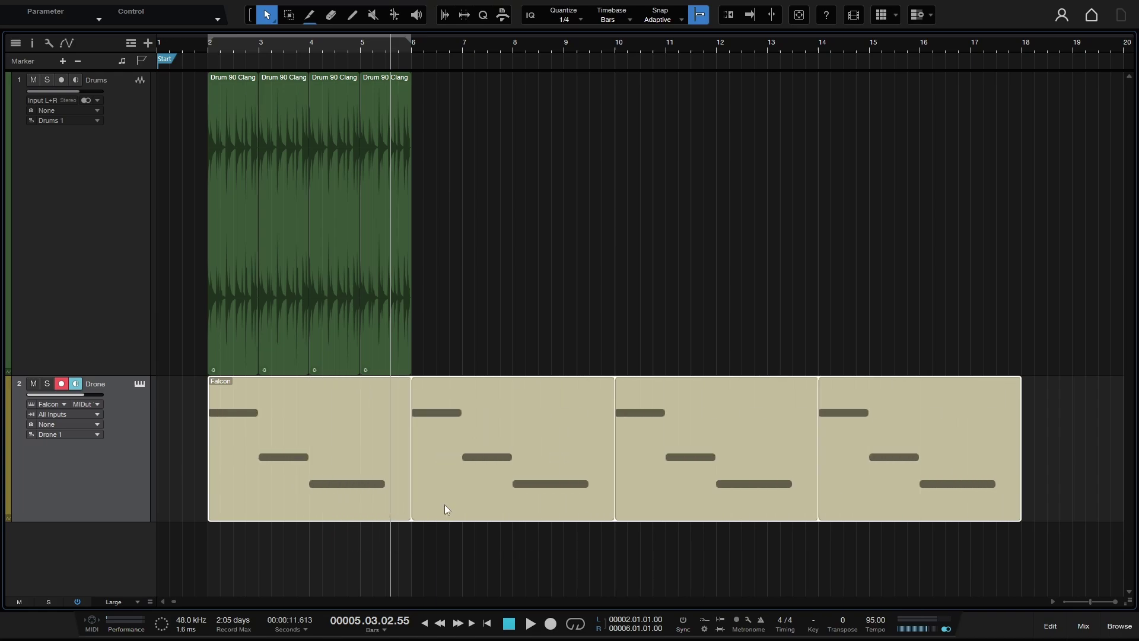
Undo the Falcon loop, trim the part to bars 2–4, then loop it five times to bar 12.
click(1049, 455)
key(ctrl+z)
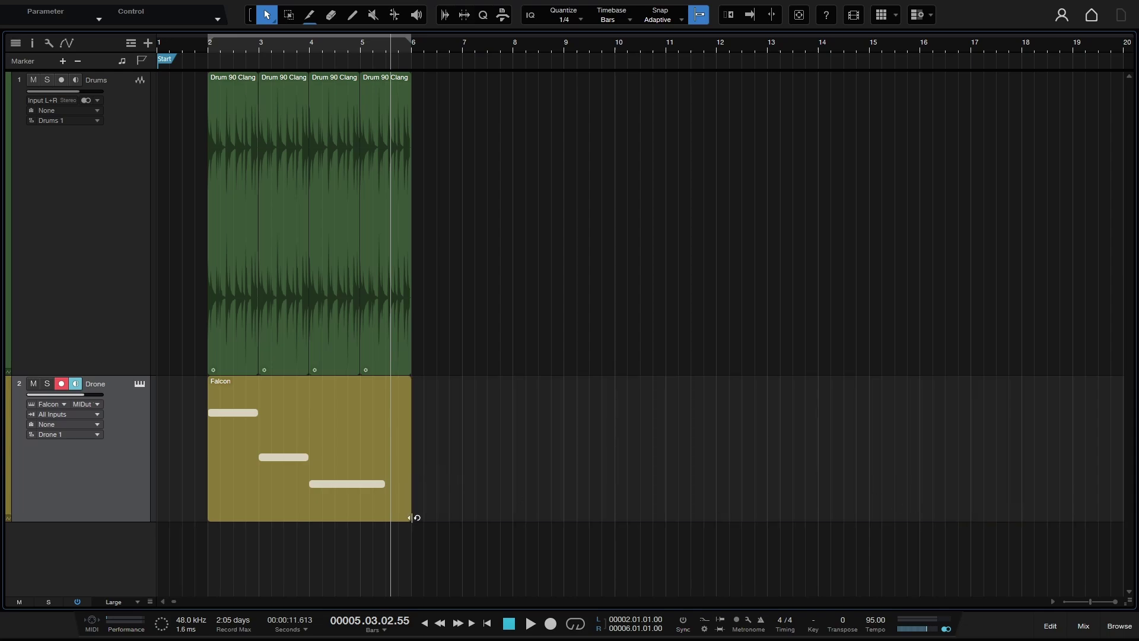
drag(410, 518, 304, 506)
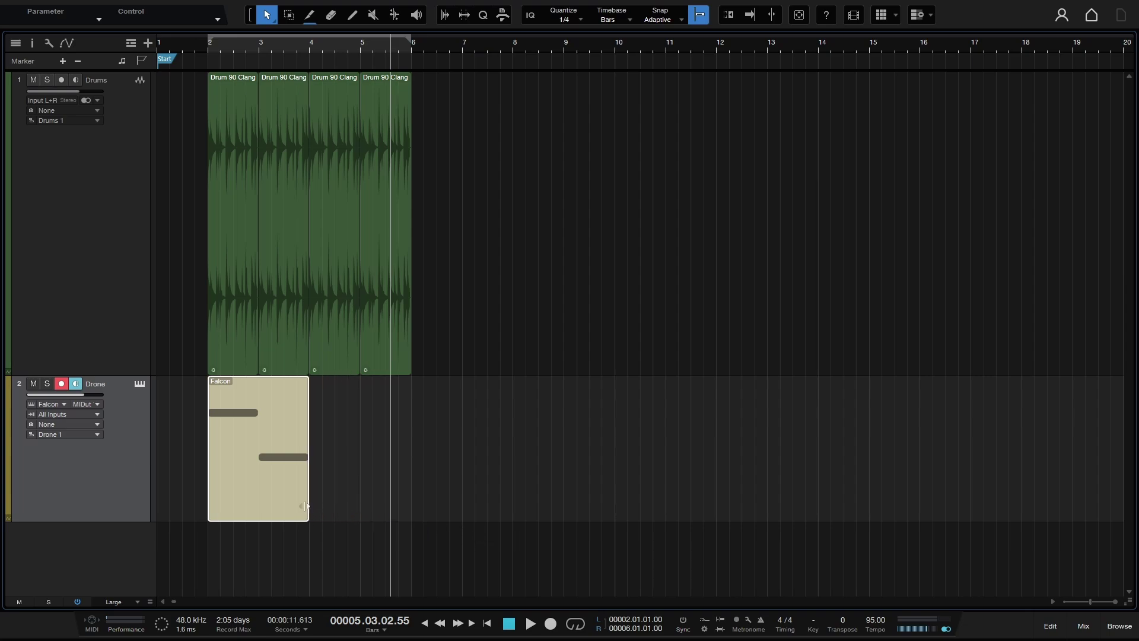
click(512, 478)
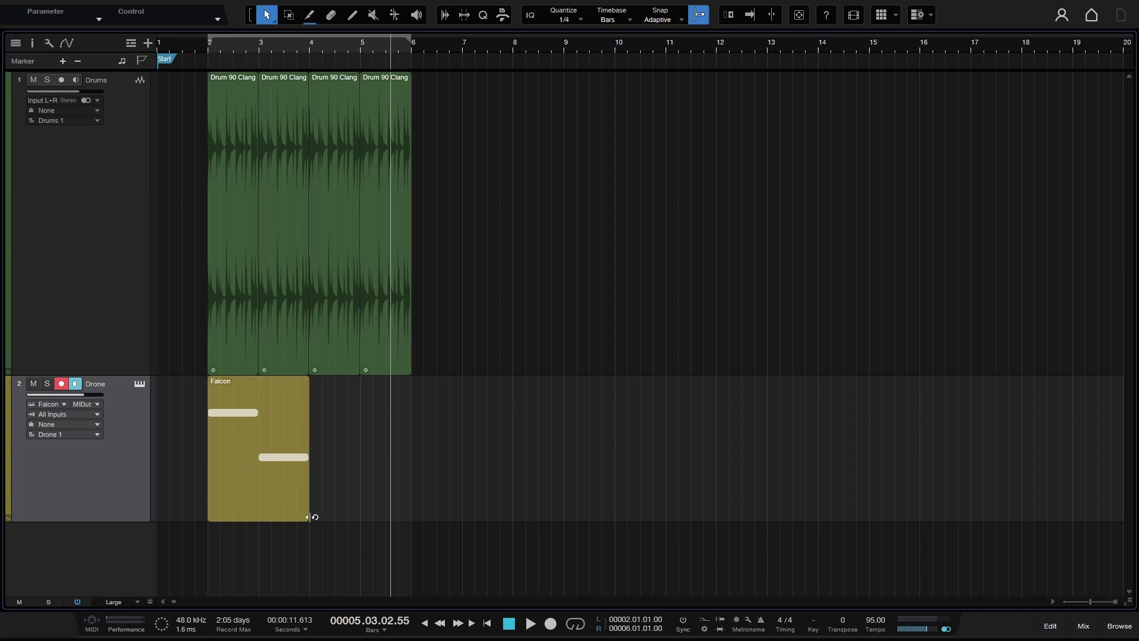
drag(310, 518, 718, 520)
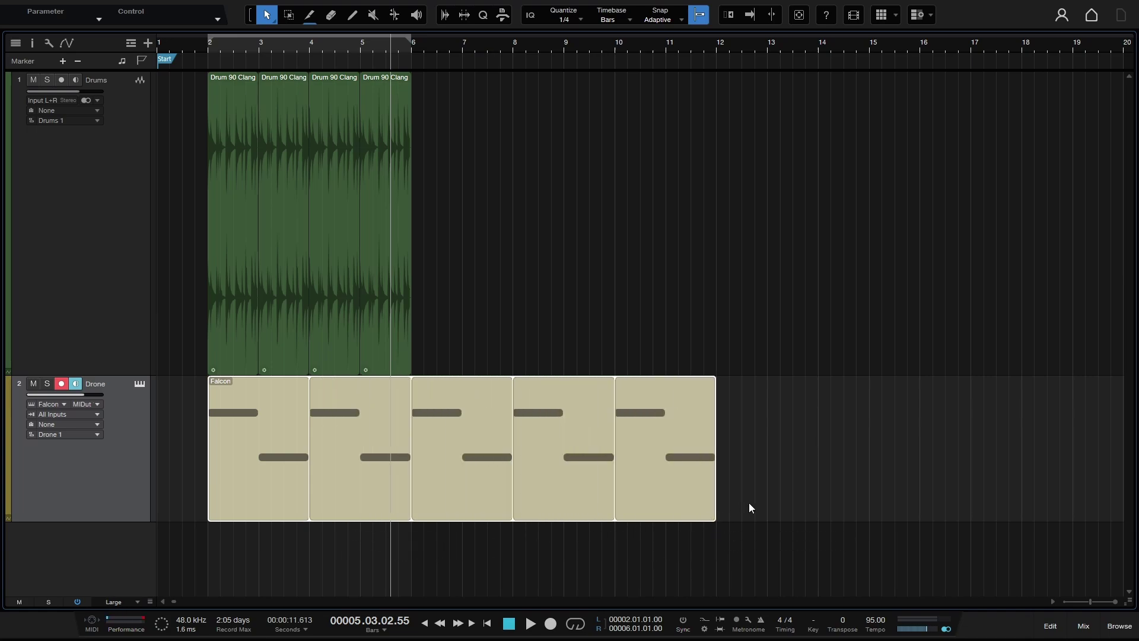